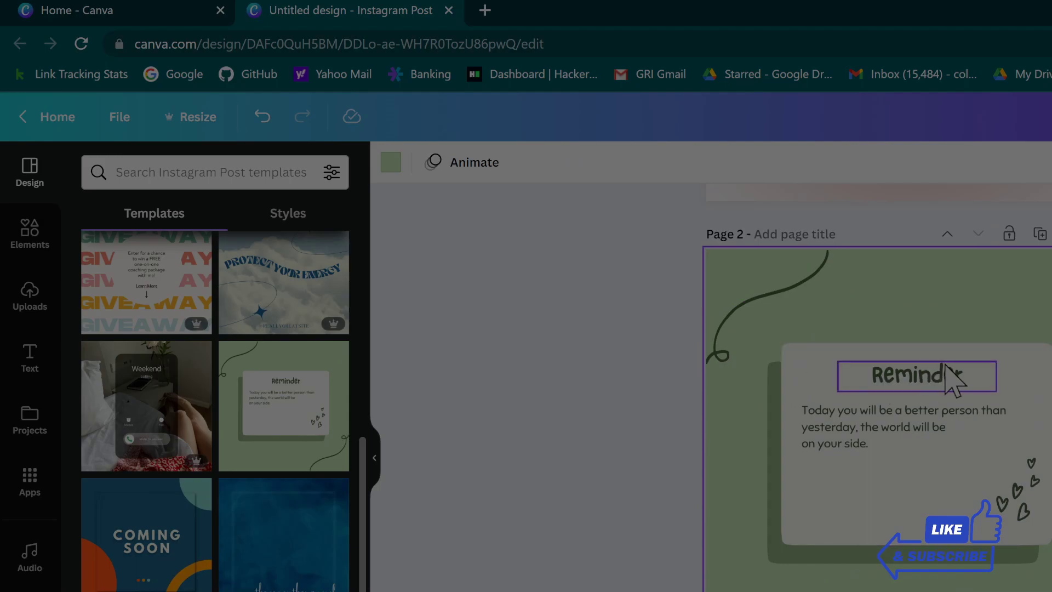
Step: Replace the "Reminder" heading on page 2 with the text "Business Qutoe of the day"
{"action": "left_click", "coordinate": [952, 390]}
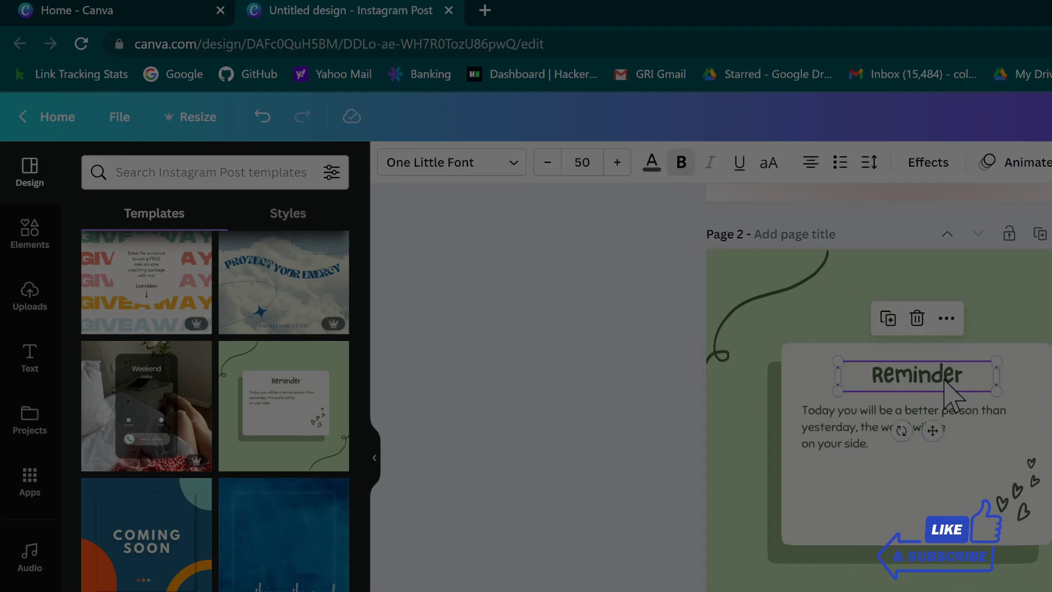
{"action": "double_click", "coordinate": [945, 378]}
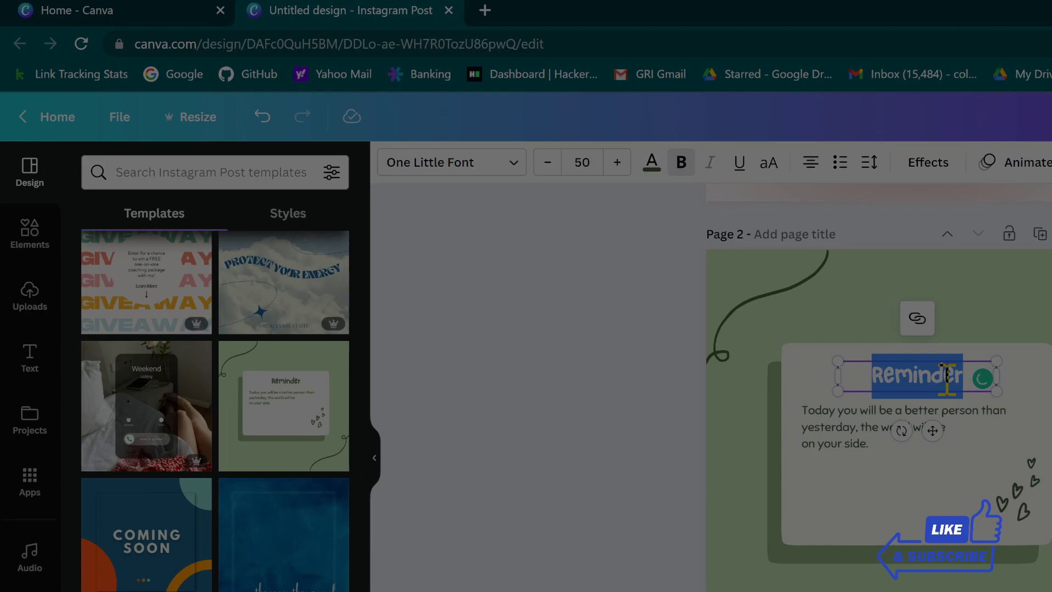
{"action": "type", "text": "Quot"}
{"action": "key", "text": "BackSpace"}
{"action": "key", "text": "BackSpace"}
{"action": "key", "text": "BackSpace"}
{"action": "key", "text": "BackSpace"}
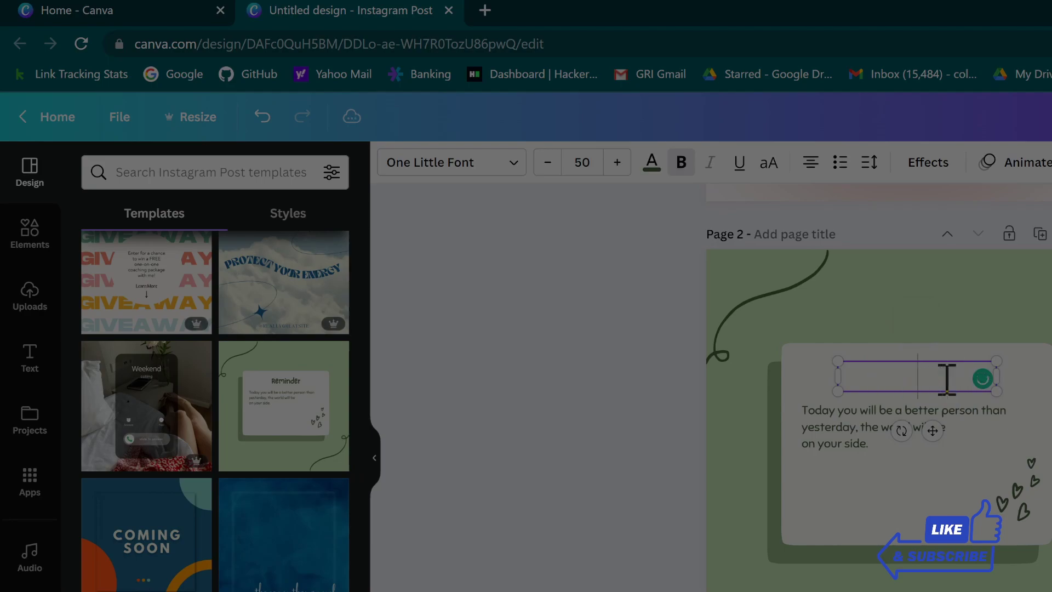
{"action": "type", "text": "Business"}
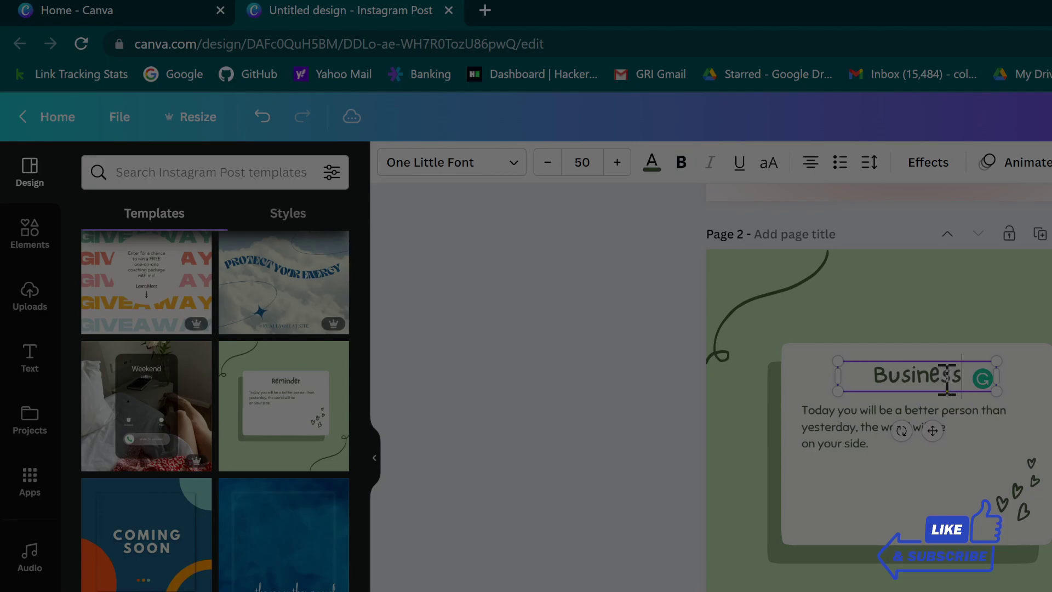
{"action": "type", "text": " Quot"}
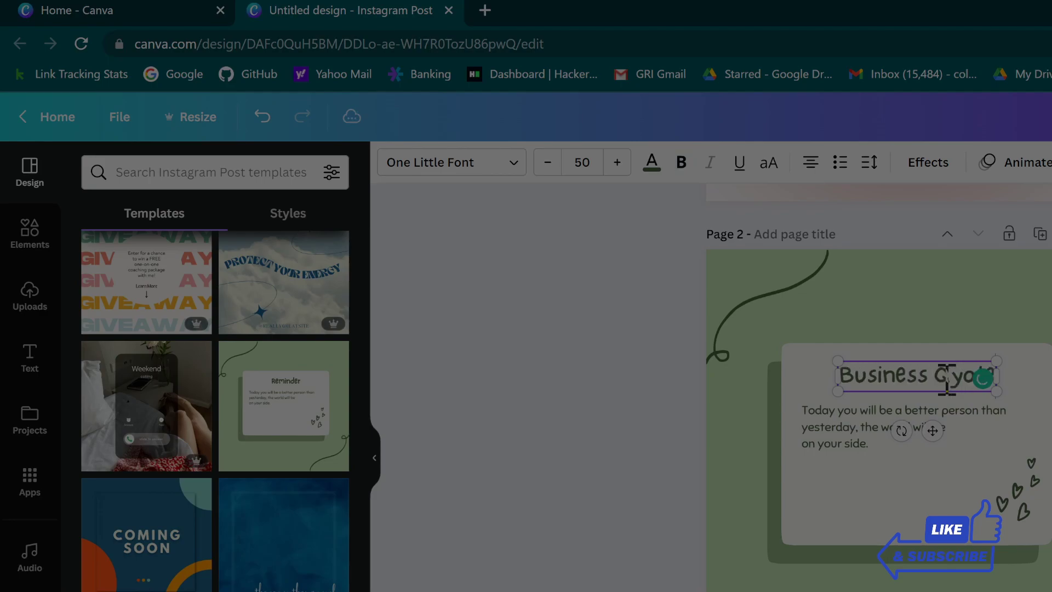
{"action": "key", "text": "BackSpace"}
{"action": "key", "text": "BackSpace"}
{"action": "key", "text": "BackSpace"}
{"action": "type", "text": "utoe"}
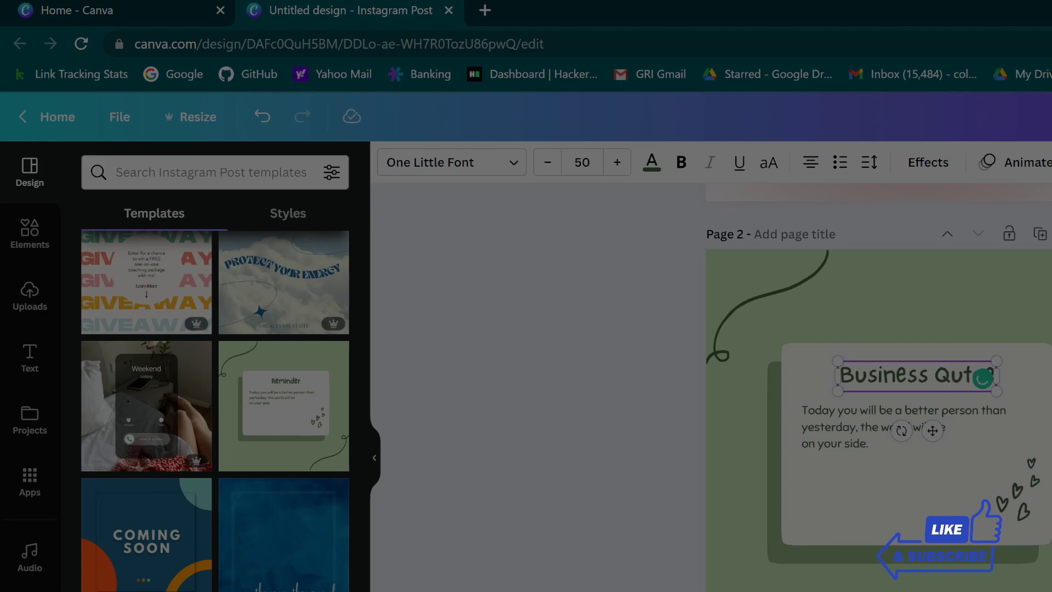
{"action": "type", "text": " of th3 date"}
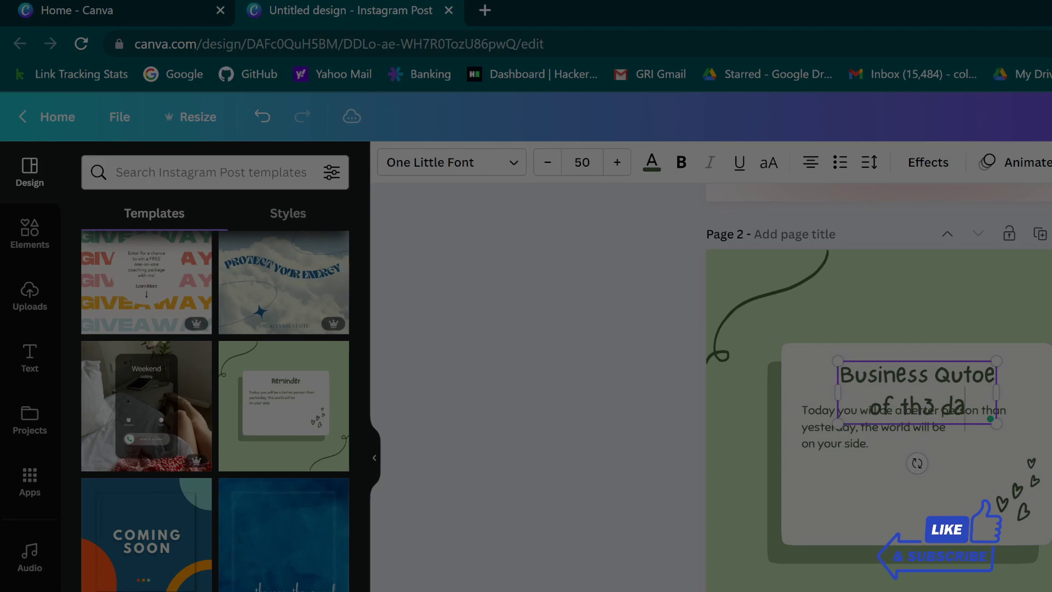
{"action": "key", "text": "BackSpace"}
{"action": "key", "text": "BackSpace"}
{"action": "type", "text": "y"}
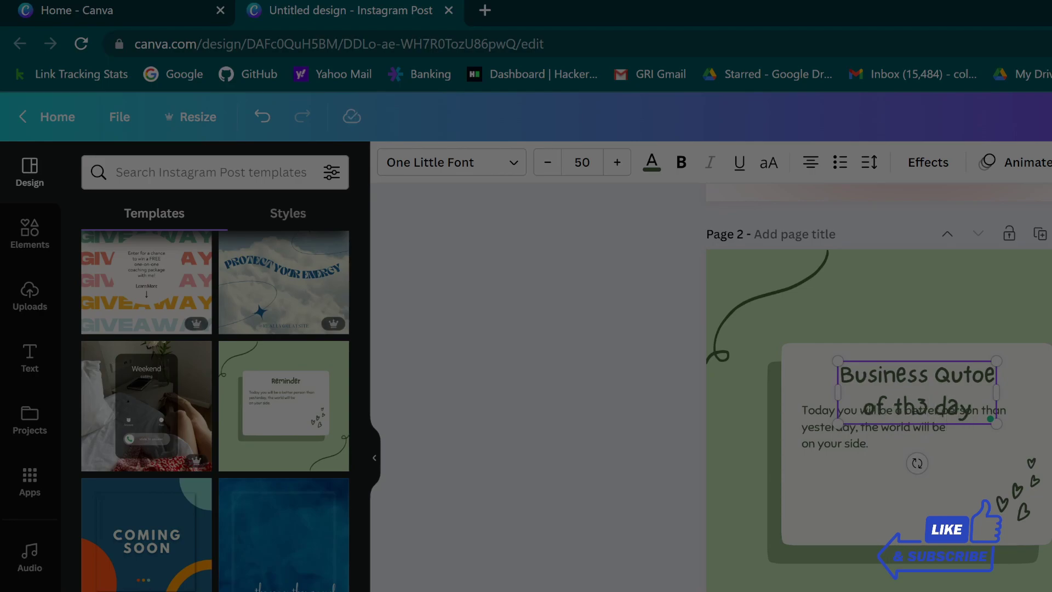
{"action": "key", "text": "BackSpace"}
{"action": "type", "text": "e"}
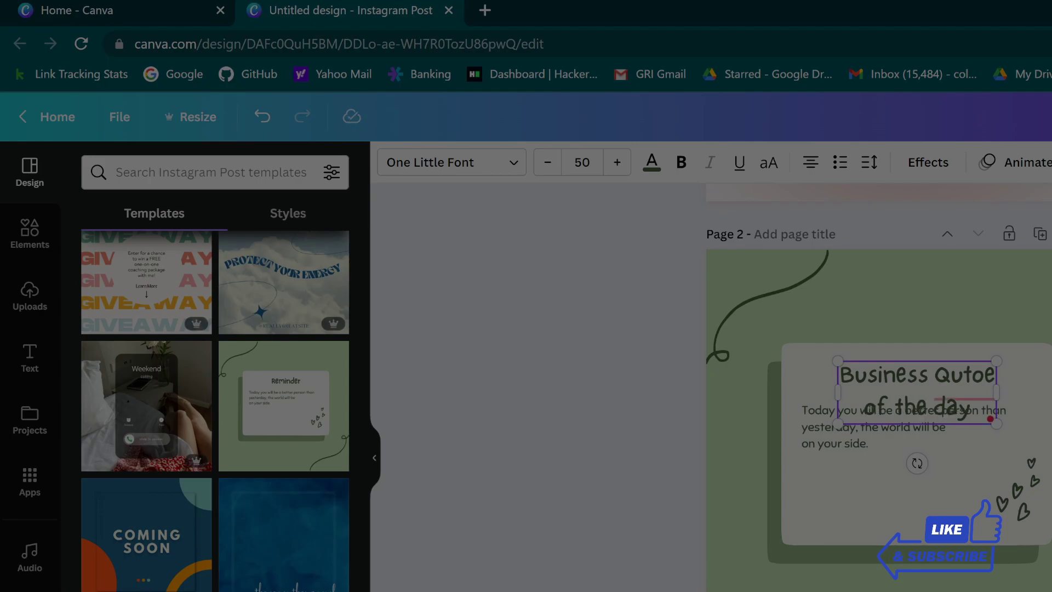
{"action": "key", "text": "Escape"}
Step: Correct the misspelled word in the heading to "Quote" so it reads "Business Quote of the day"
{"action": "left_click", "coordinate": [980, 378]}
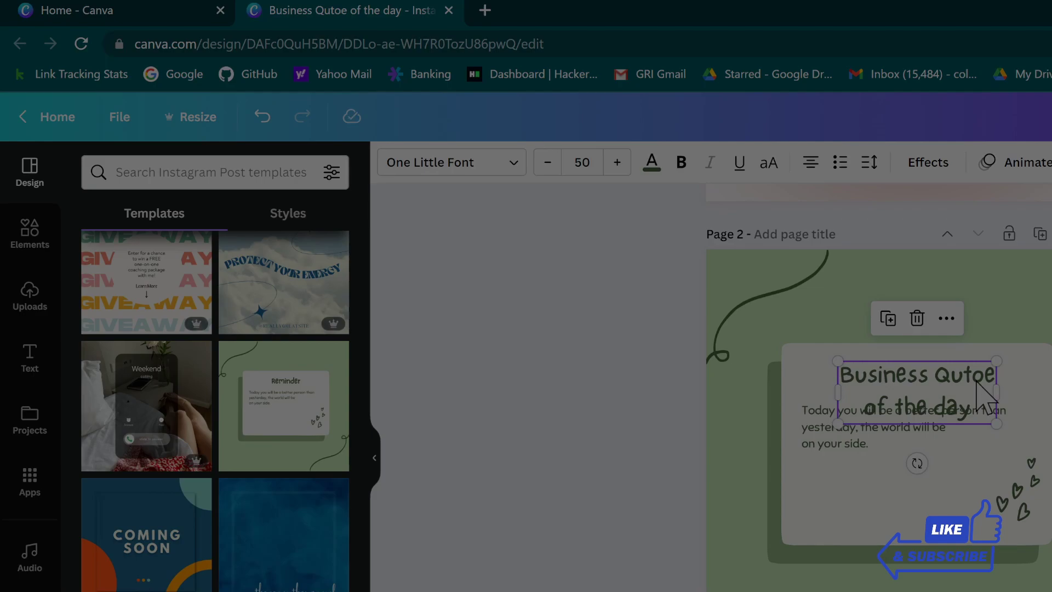
{"action": "left_click", "coordinate": [979, 378]}
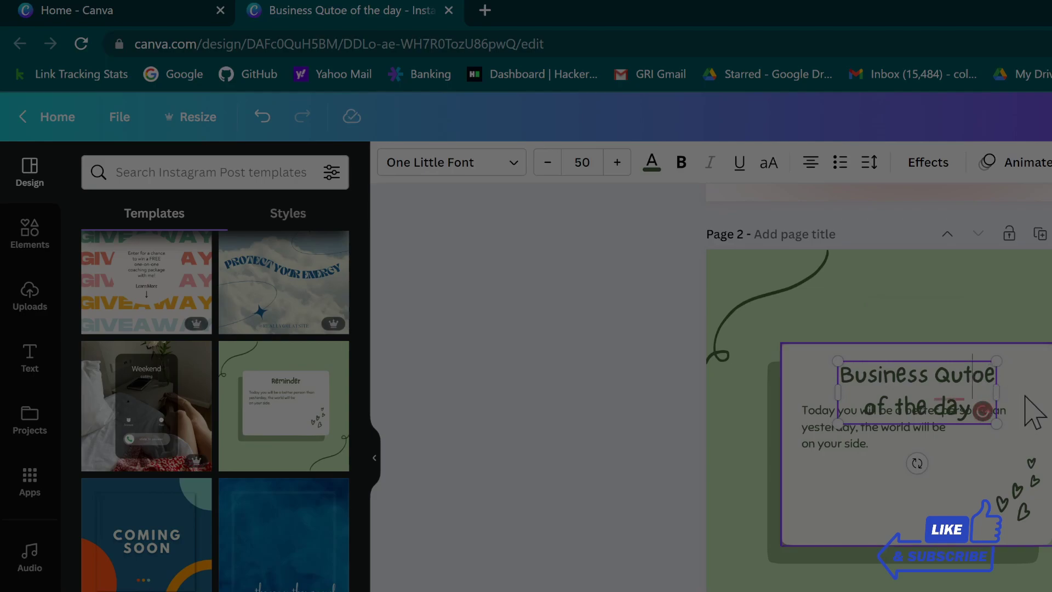
{"action": "key", "text": "BackSpace"}
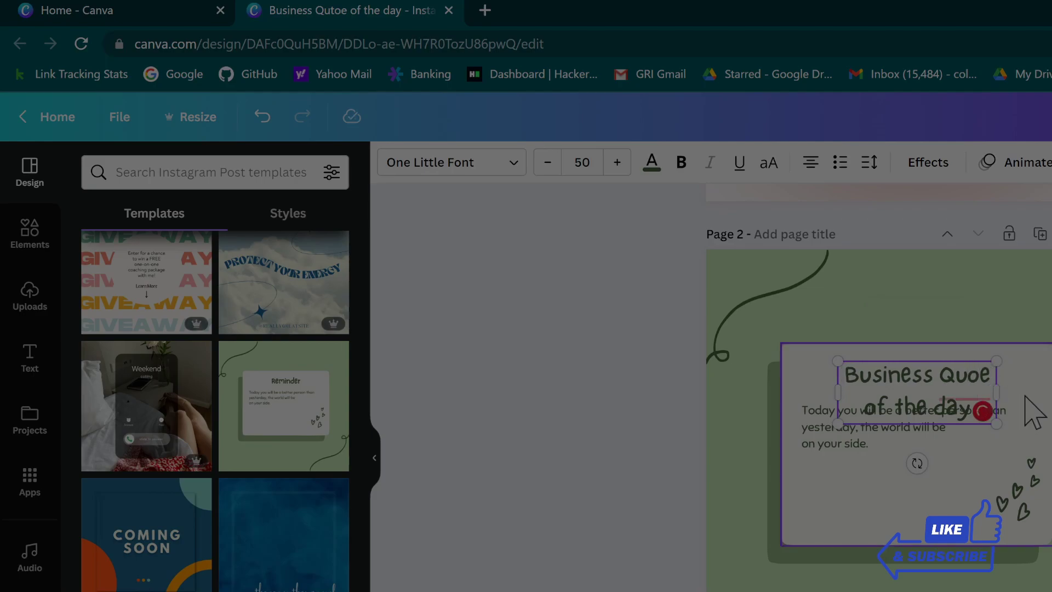
{"action": "key", "text": "BackSpace"}
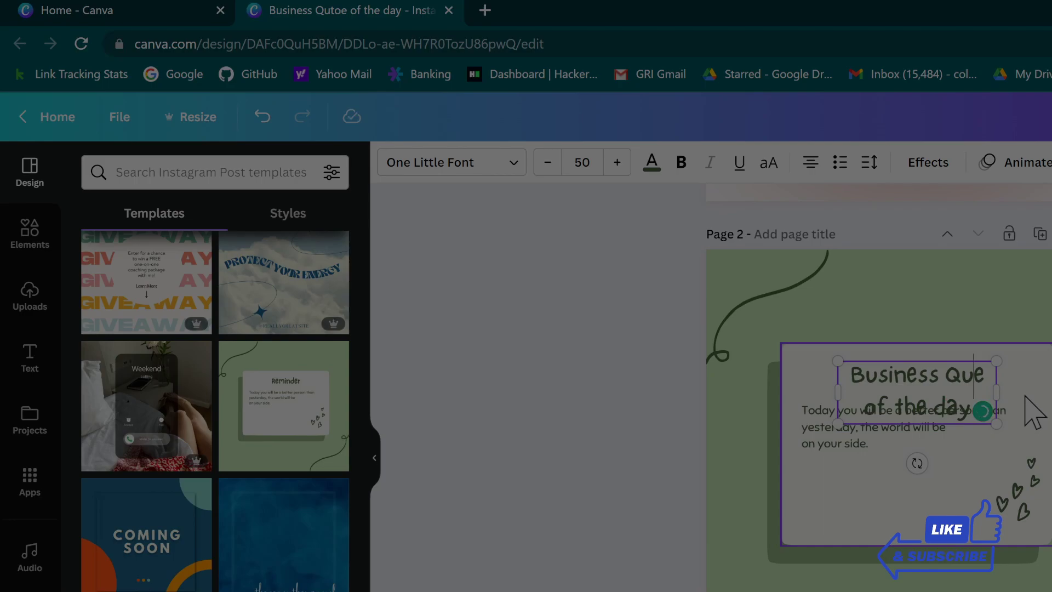
{"action": "type", "text": "ote"}
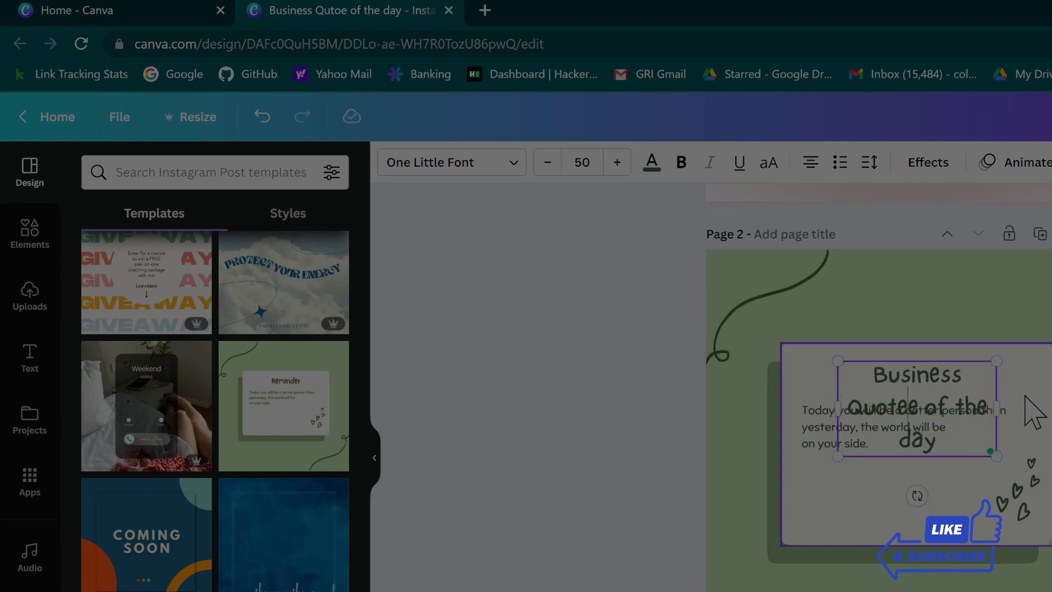
{"action": "key", "text": "BackSpace"}
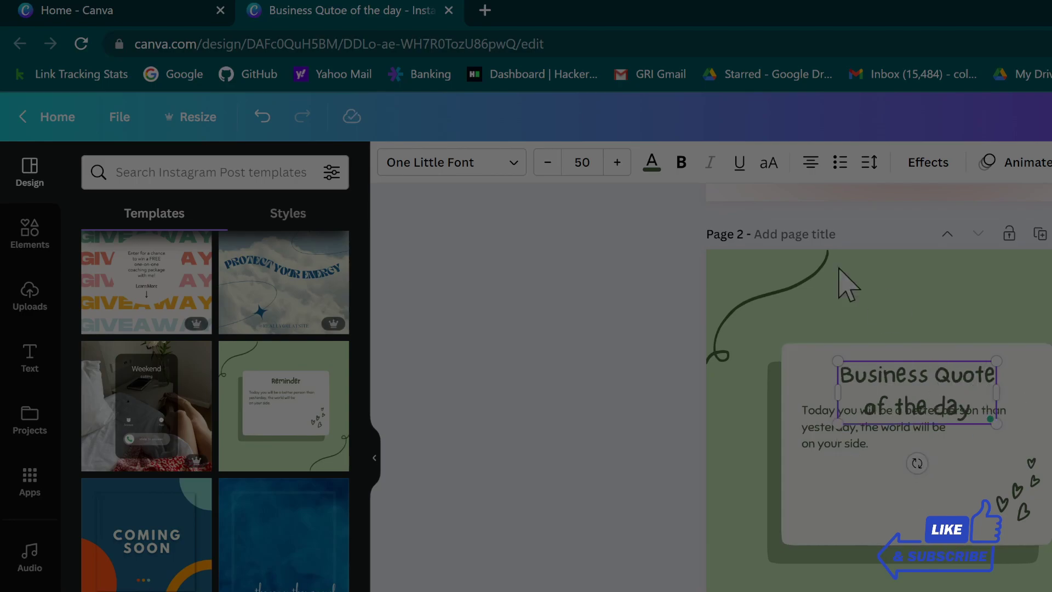
Step: Reduce the font size of the "Business Quote of the day" heading until it fits on one line
{"action": "left_click", "coordinate": [548, 165]}
{"action": "left_click", "coordinate": [548, 165]}
{"action": "left_click", "coordinate": [547, 165]}
{"action": "left_click", "coordinate": [546, 164]}
{"action": "left_click", "coordinate": [546, 164]}
{"action": "left_click", "coordinate": [546, 164]}
{"action": "left_click", "coordinate": [546, 164]}
{"action": "left_click", "coordinate": [547, 165]}
{"action": "left_click", "coordinate": [547, 165]}
{"action": "left_click", "coordinate": [547, 165]}
{"action": "left_click", "coordinate": [548, 164]}
{"action": "left_click", "coordinate": [548, 165]}
{"action": "left_click", "coordinate": [549, 165]}
{"action": "left_click", "coordinate": [548, 165]}
{"action": "left_click", "coordinate": [547, 166]}
{"action": "left_click", "coordinate": [545, 163]}
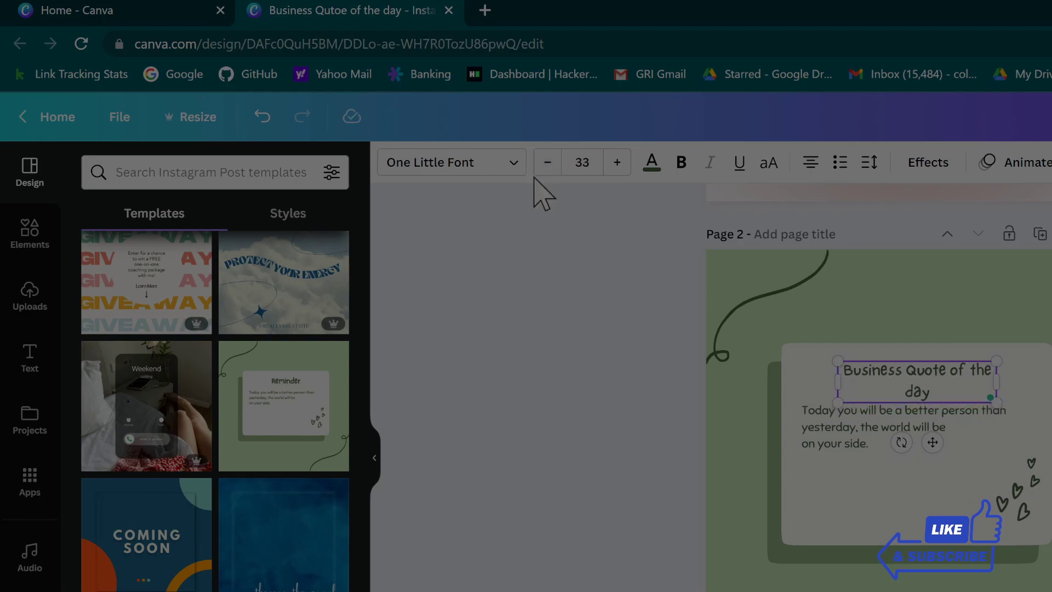
{"action": "left_click", "coordinate": [578, 162]}
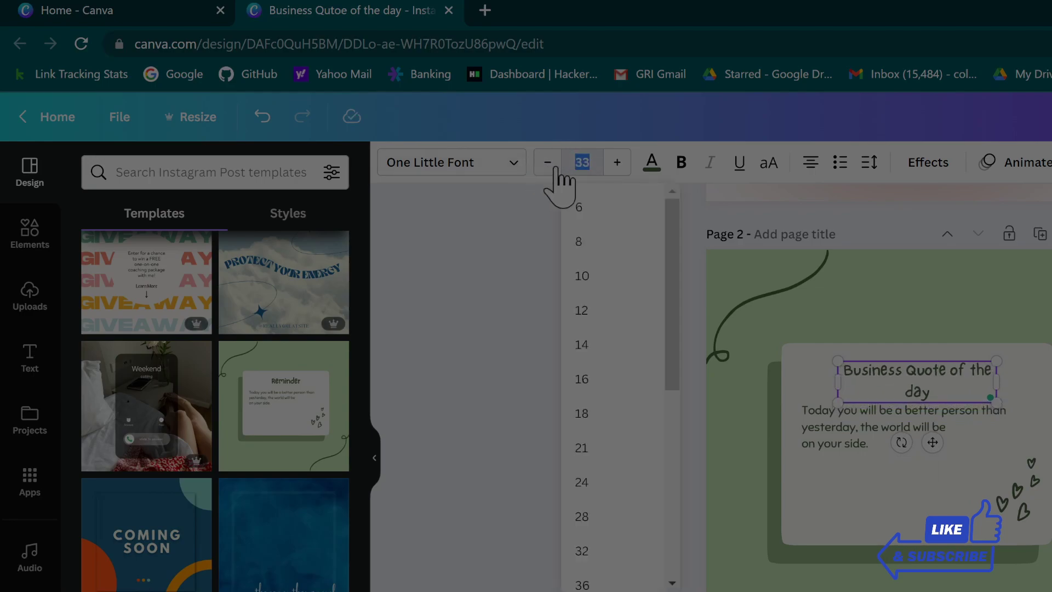
{"action": "left_click", "coordinate": [547, 164]}
{"action": "left_click", "coordinate": [547, 164]}
{"action": "left_click", "coordinate": [547, 164]}
{"action": "left_click", "coordinate": [547, 164]}
{"action": "left_click", "coordinate": [547, 164]}
{"action": "left_click", "coordinate": [547, 165]}
Step: Replace the body text below the heading with the placeholder "Quote"
{"action": "left_click", "coordinate": [889, 441]}
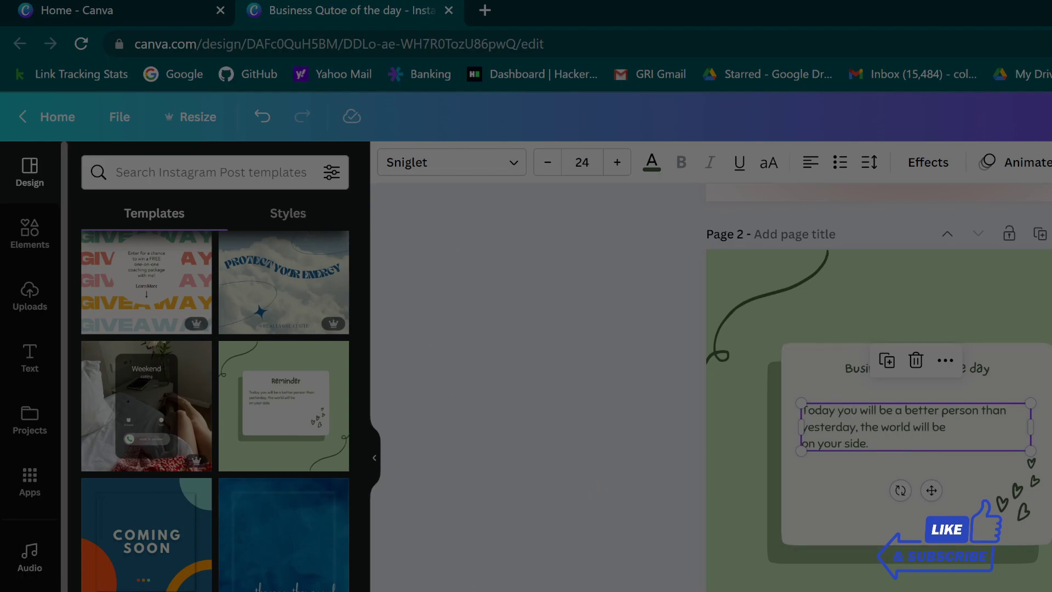
{"action": "left_click", "coordinate": [842, 513]}
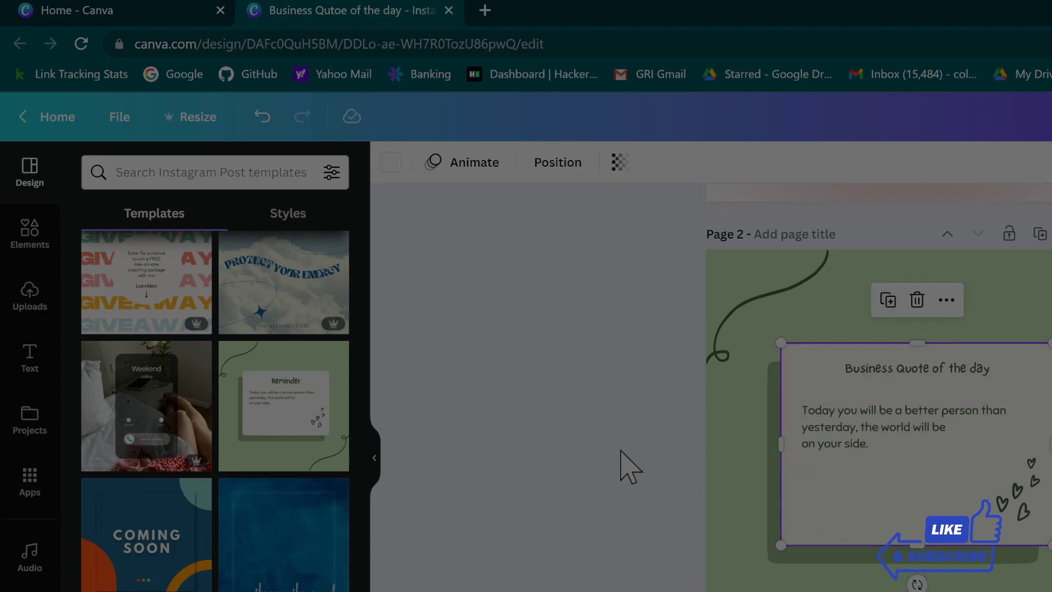
{"action": "left_click", "coordinate": [915, 428]}
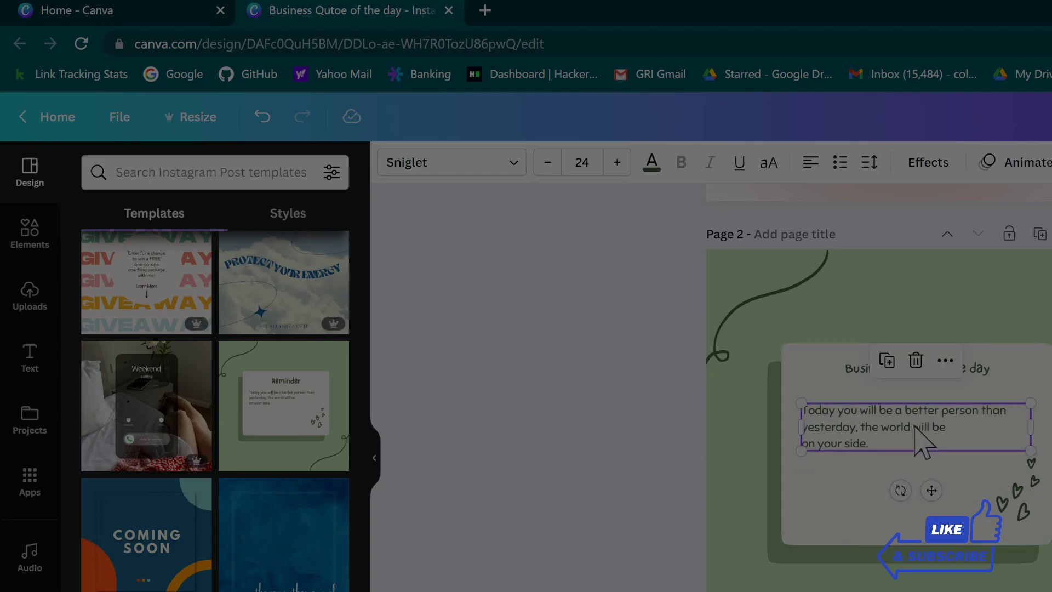
{"action": "double_click", "coordinate": [915, 428]}
{"action": "type", "text": "Quote"}
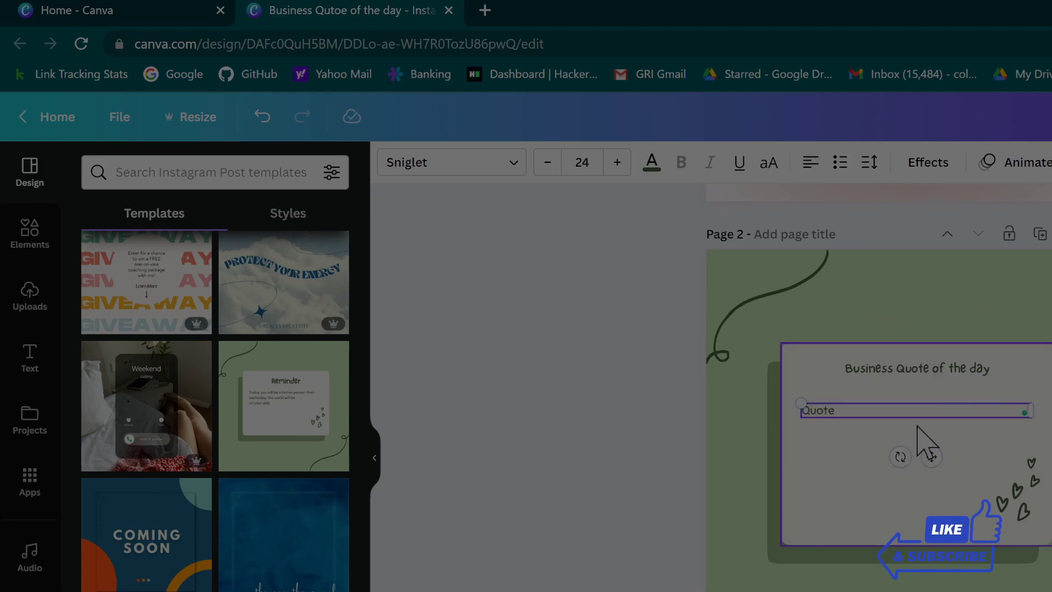
{"action": "left_click", "coordinate": [884, 493]}
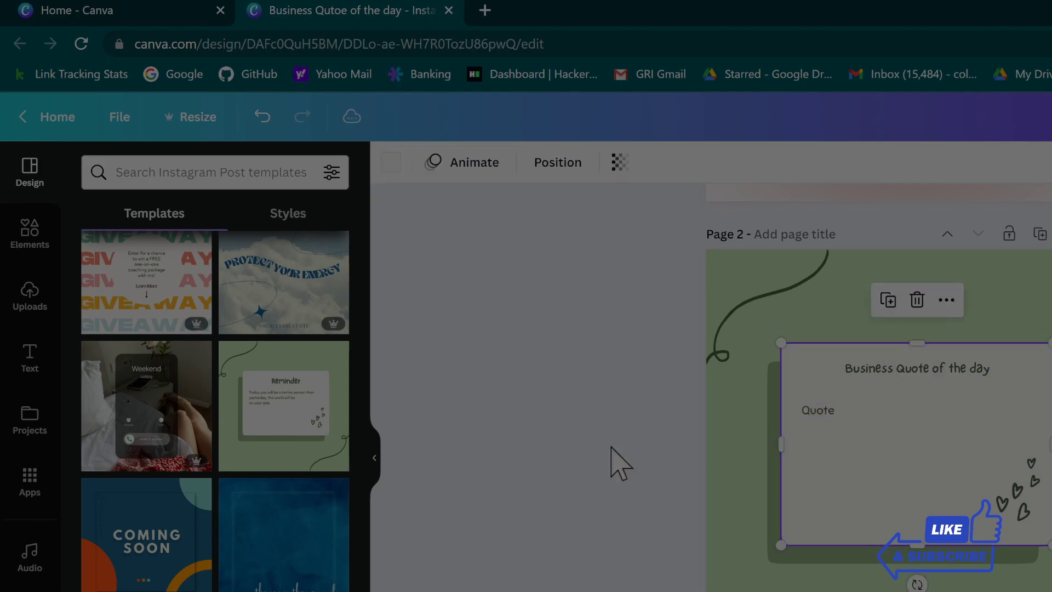
Step: Add a heading text box along the card's lower edge containing the account handle
{"action": "left_click", "coordinate": [25, 357]}
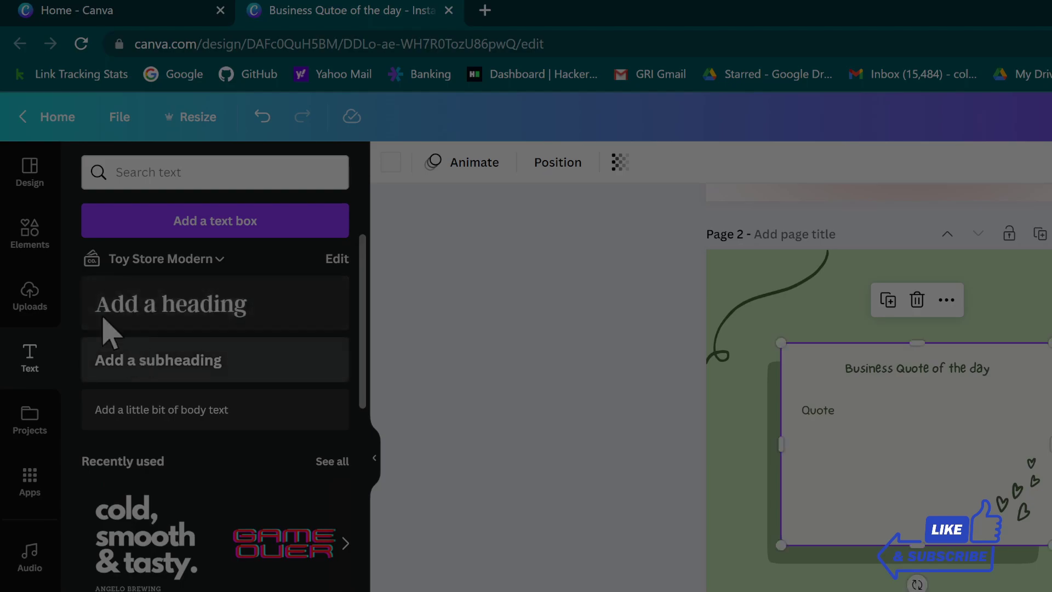
{"action": "left_click", "coordinate": [205, 332]}
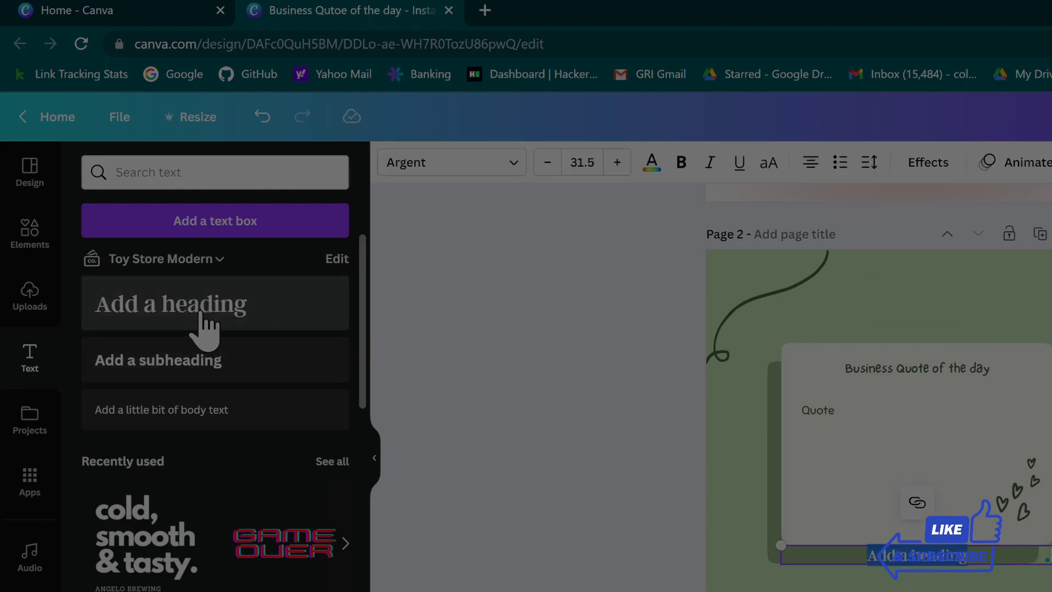
{"action": "key", "text": "BackSpace"}
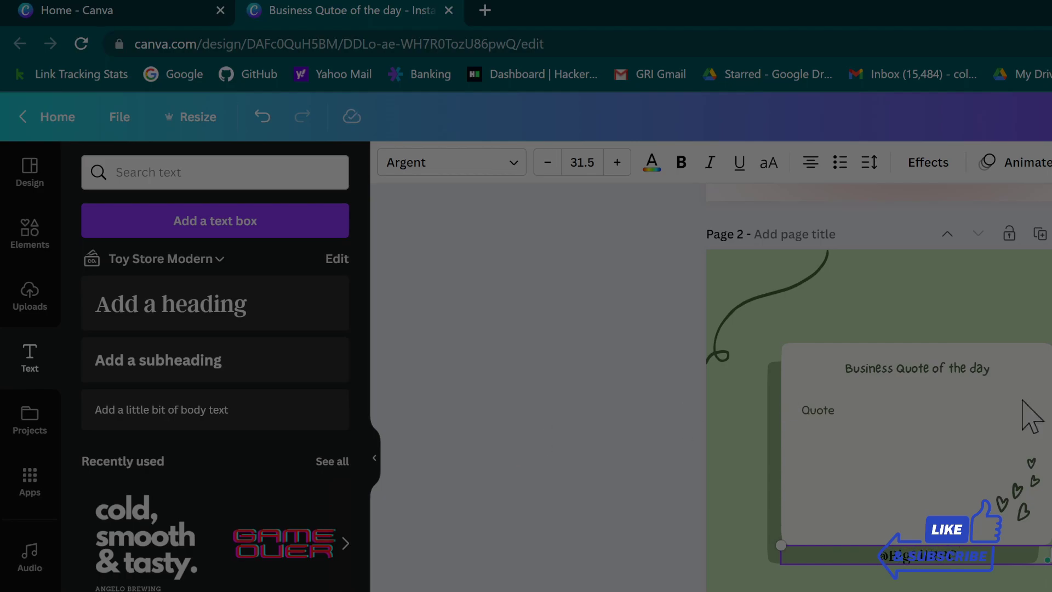
{"action": "left_click", "coordinate": [589, 455]}
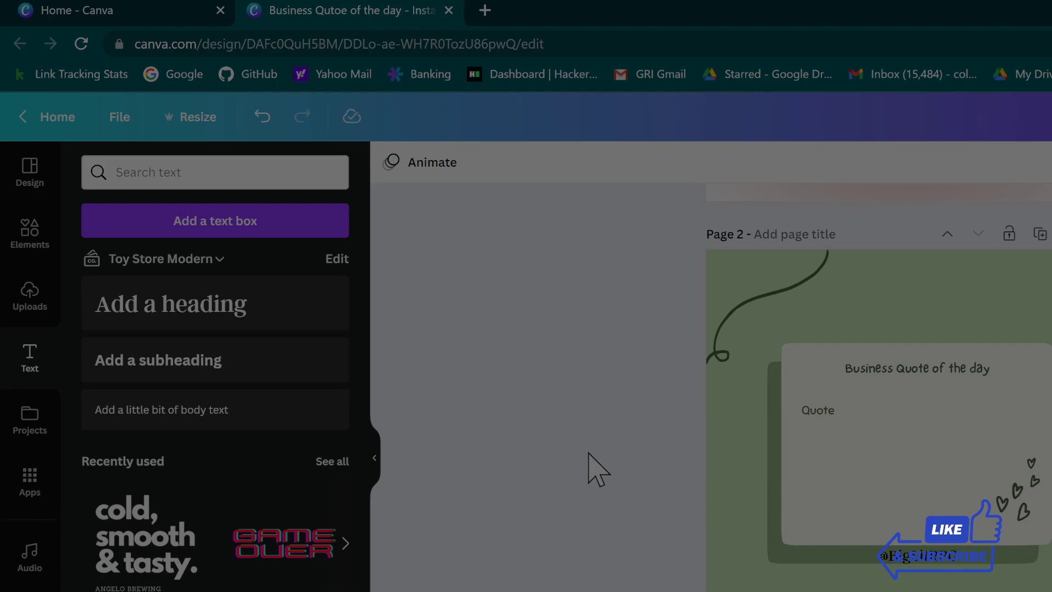
Step: Add another heading text box reading "Who" and move it down to just above the account handle
{"action": "left_click", "coordinate": [165, 332]}
{"action": "key", "text": "BackSpace"}
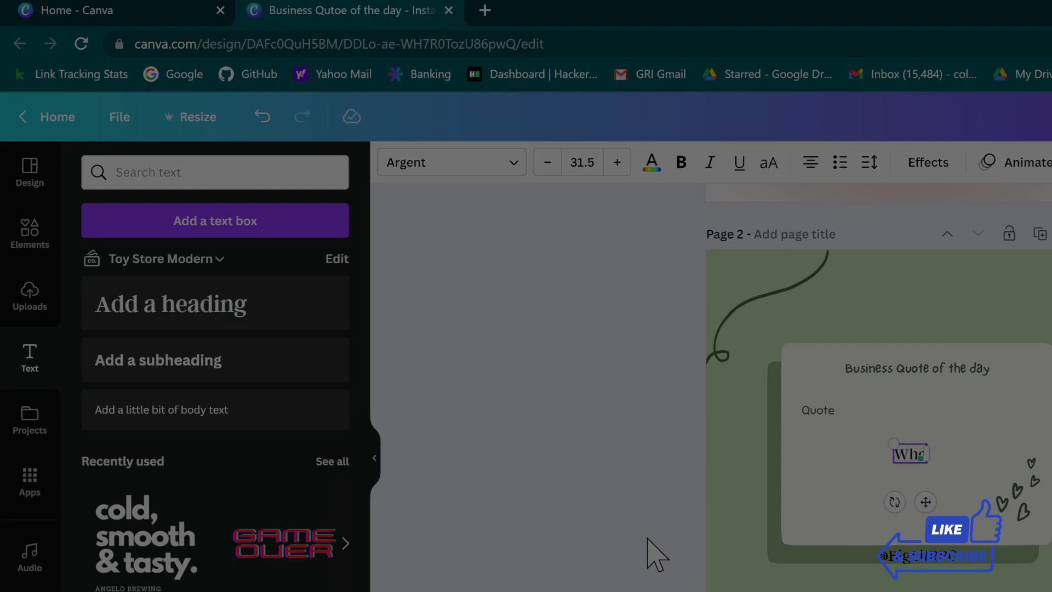
{"action": "left_click", "coordinate": [625, 493]}
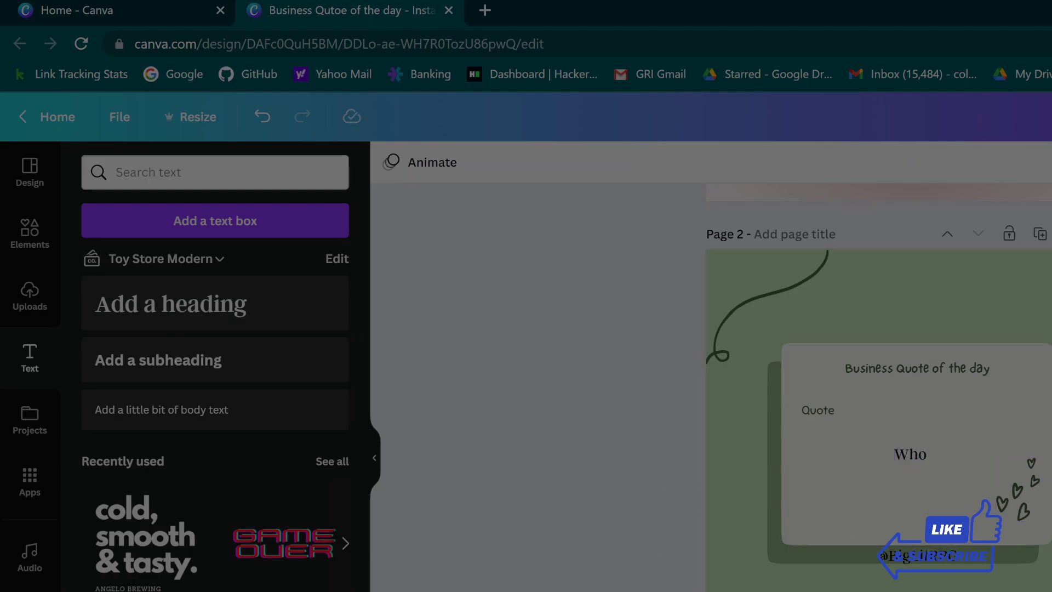
{"action": "left_click", "coordinate": [926, 468]}
{"action": "left_click_drag", "start_coordinate": [928, 493], "coordinate": [929, 557]}
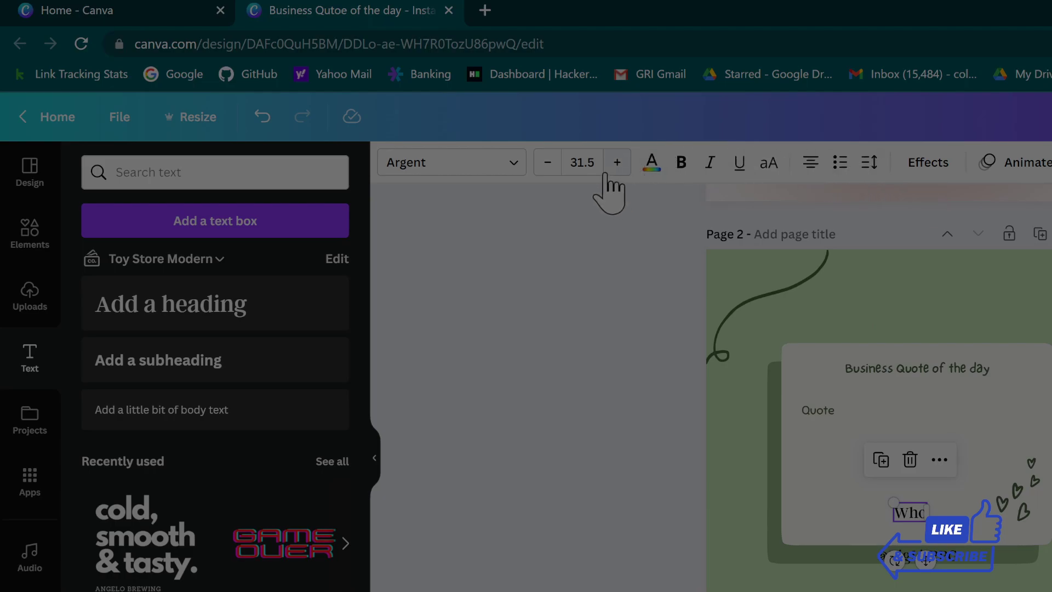
Step: Change the font of the "Who" text to One Little Font and apply it across the design
{"action": "left_click", "coordinate": [485, 171]}
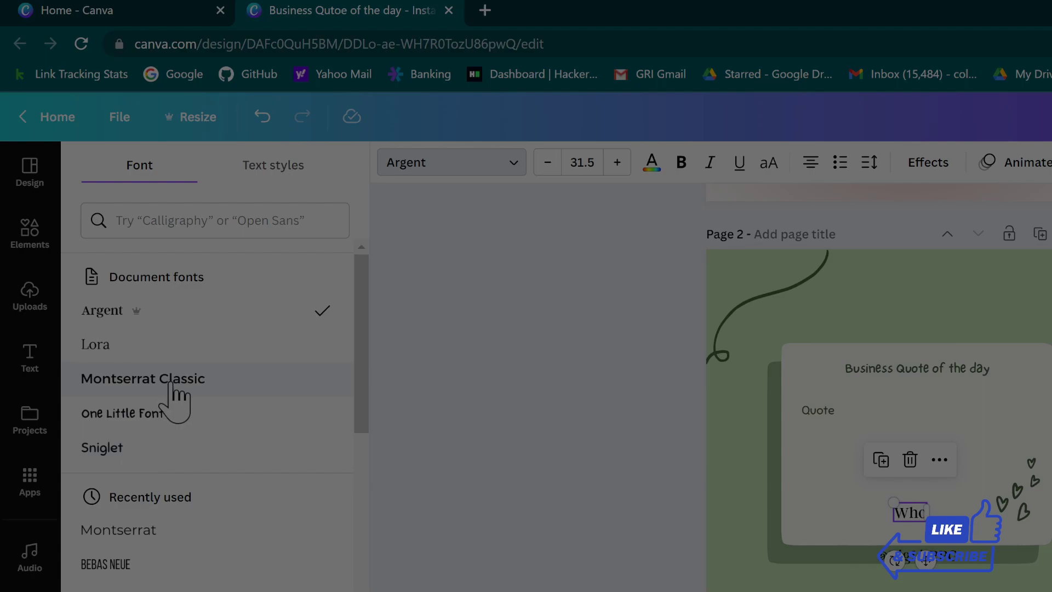
{"action": "left_click", "coordinate": [149, 417]}
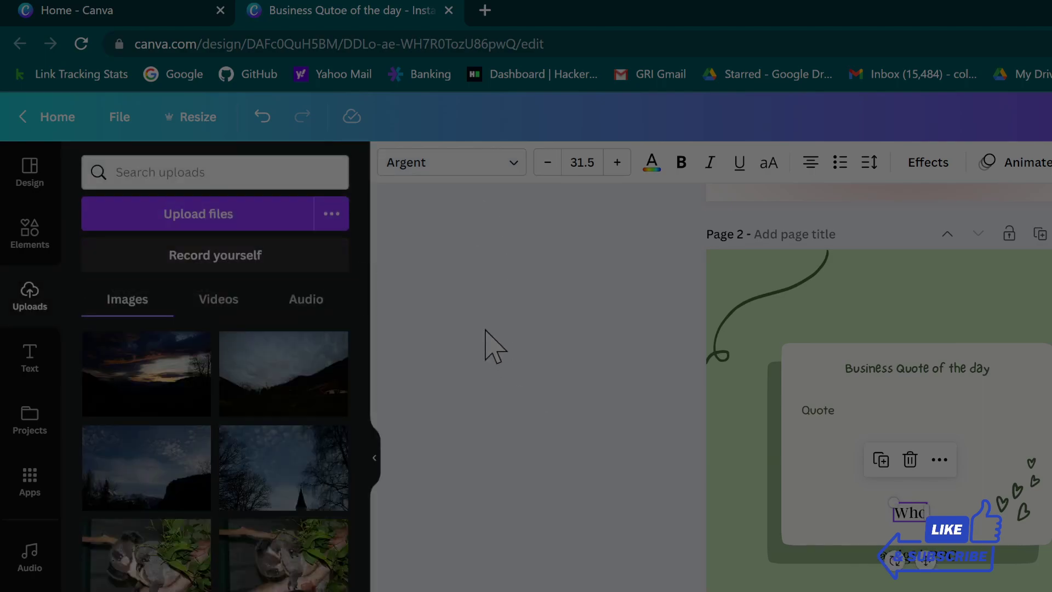
{"action": "left_click", "coordinate": [463, 175]}
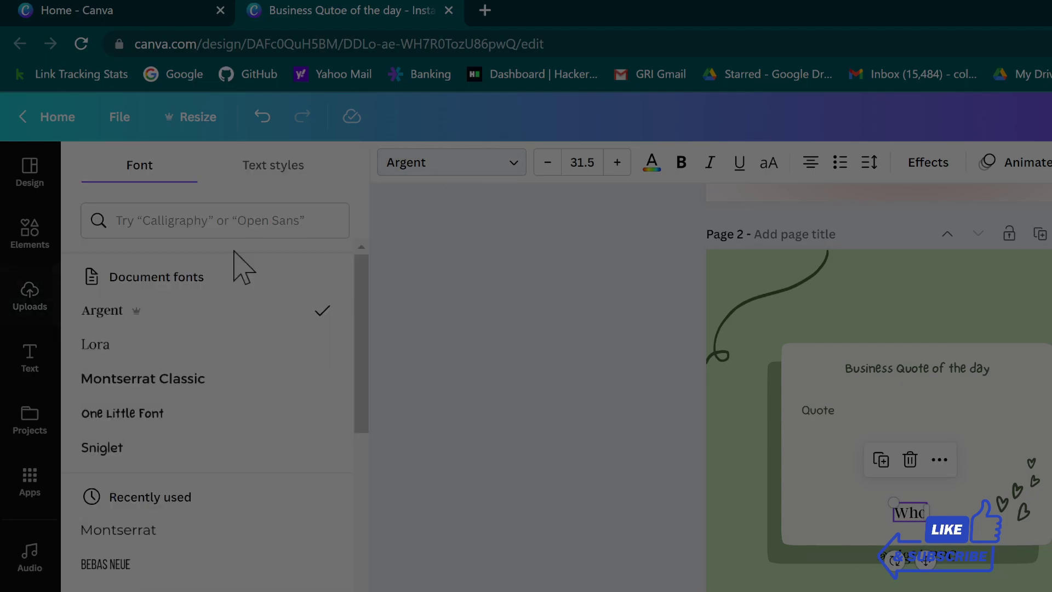
{"action": "left_click", "coordinate": [144, 426]}
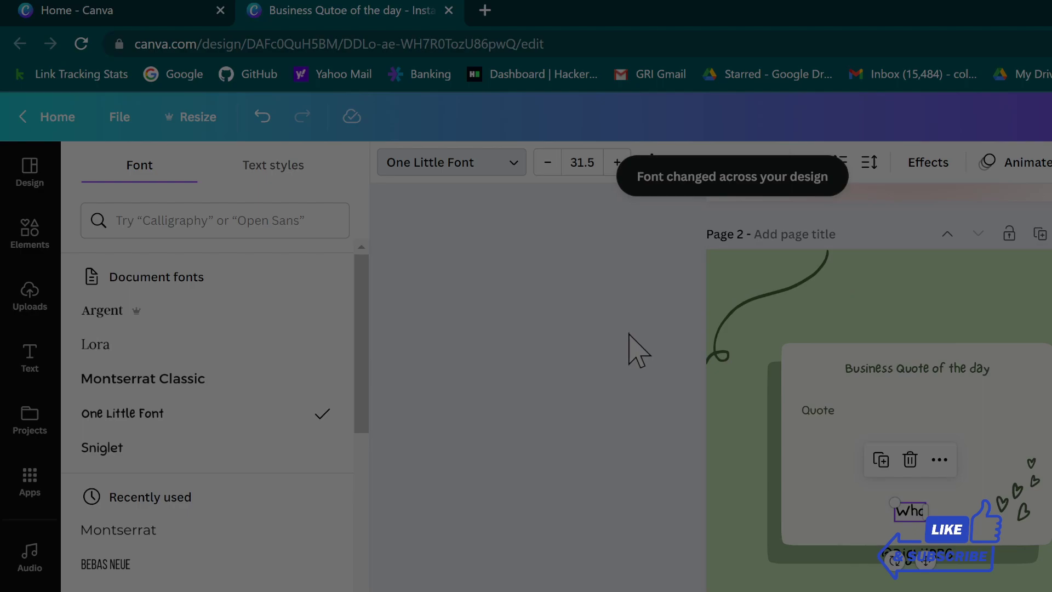
{"action": "key", "text": "Escape"}
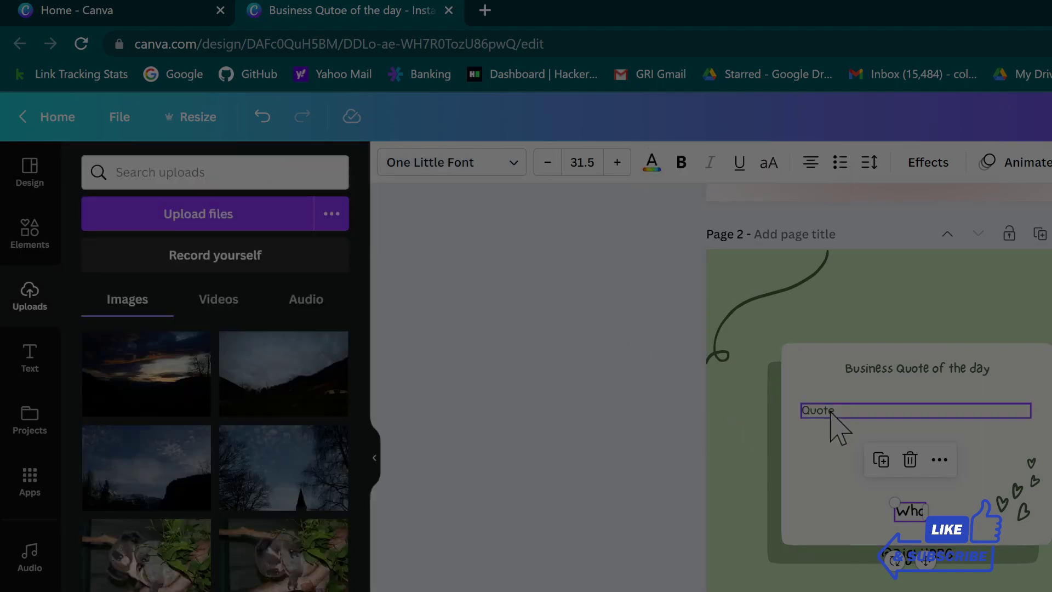
{"action": "left_click", "coordinate": [540, 353]}
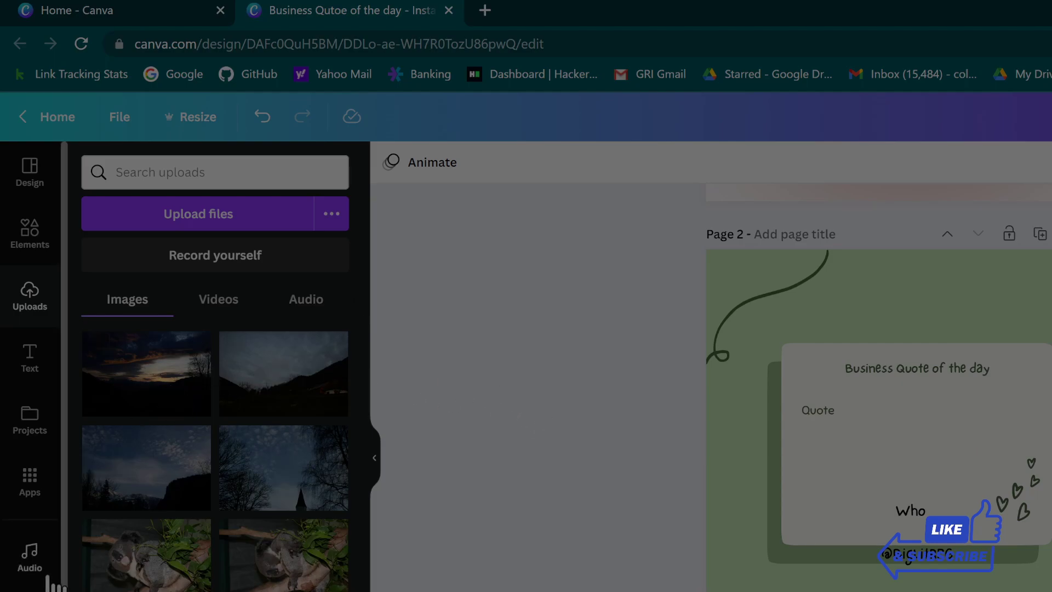
Step: Browse the Canva apps collection for the tool that creates pages in bulk from data
{"action": "scroll", "coordinate": [52, 584], "scroll_direction": "down", "scroll_amount": 2}
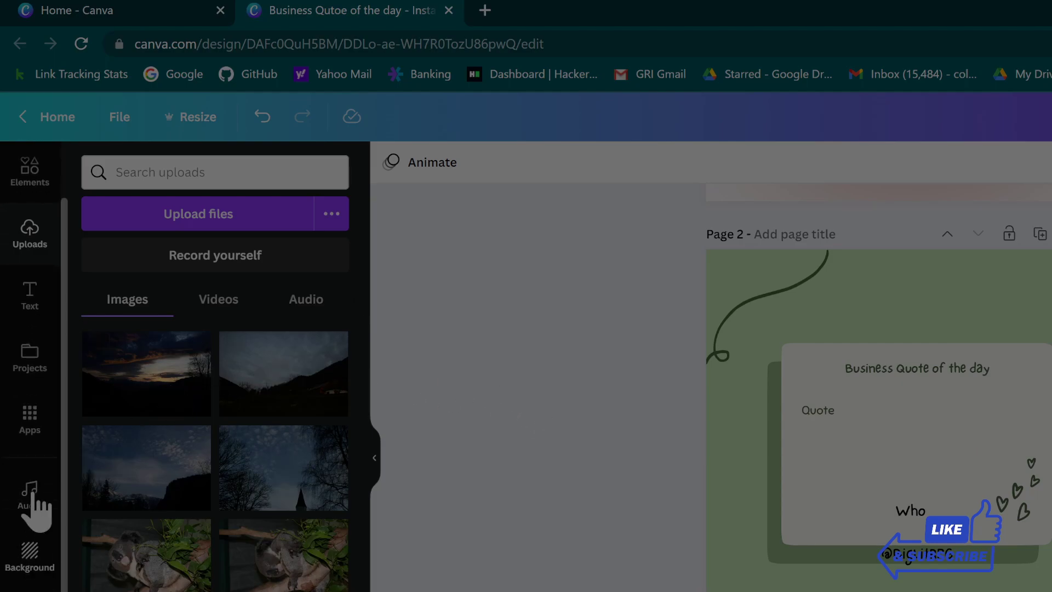
{"action": "left_click", "coordinate": [30, 422]}
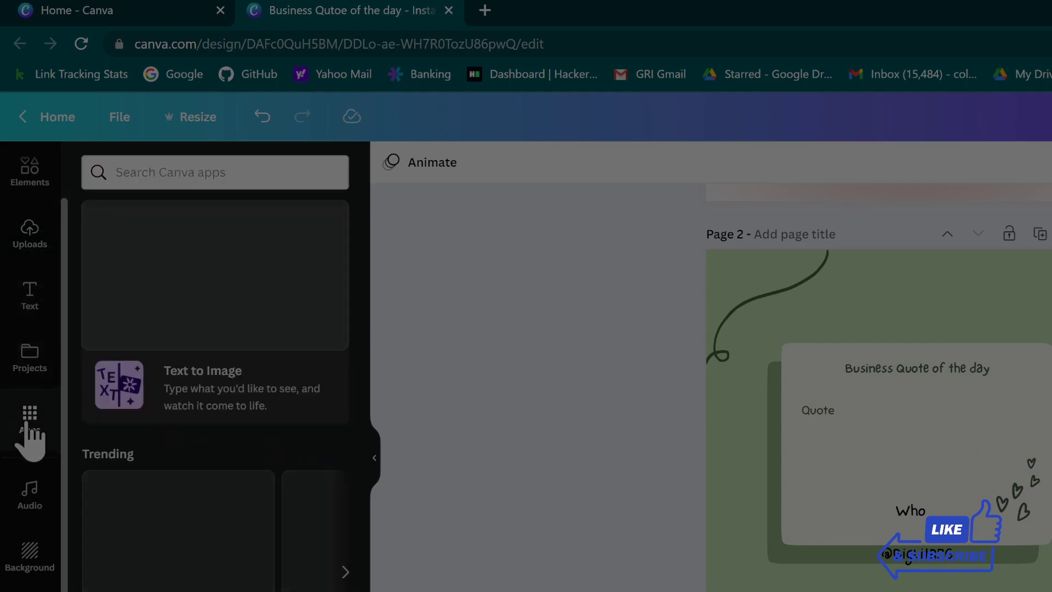
{"action": "scroll", "coordinate": [253, 559], "scroll_direction": "down", "scroll_amount": 5}
{"action": "scroll", "coordinate": [254, 570], "scroll_direction": "down", "scroll_amount": 3}
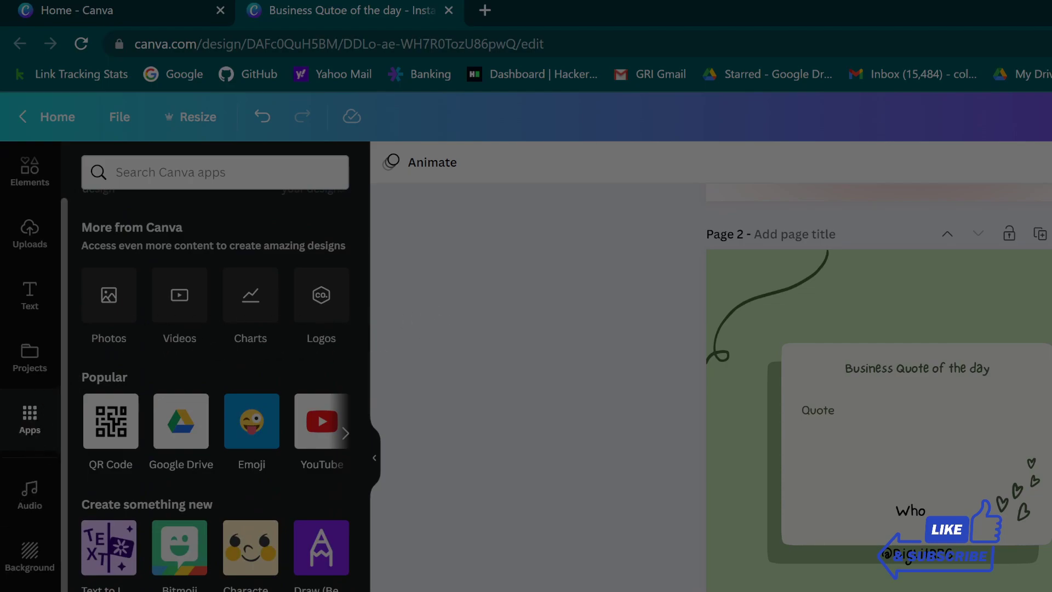
{"action": "scroll", "coordinate": [29, 548], "scroll_direction": "up", "scroll_amount": 1}
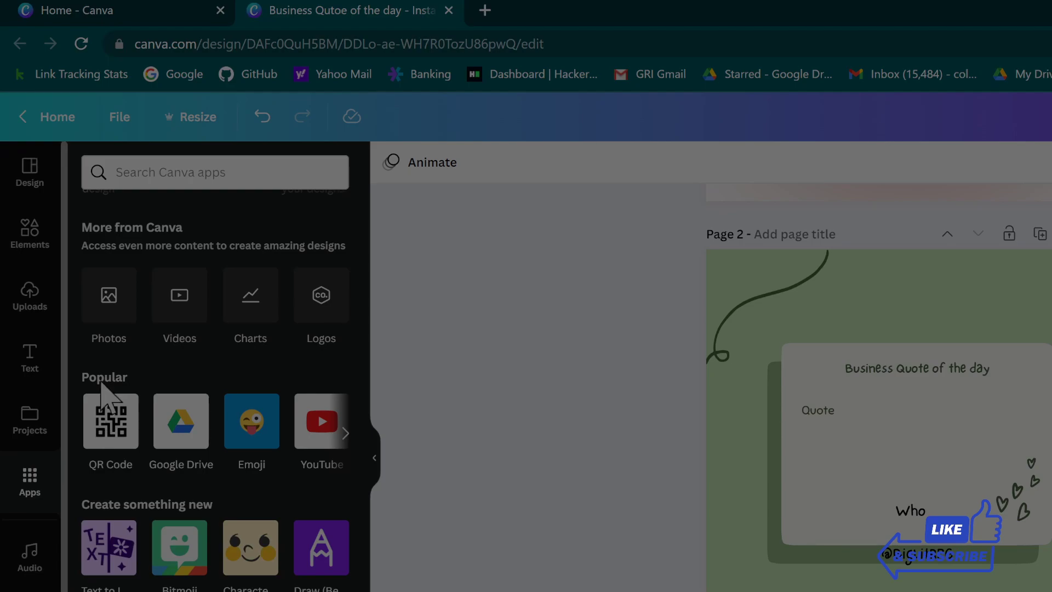
{"action": "scroll", "coordinate": [29, 521], "scroll_direction": "down", "scroll_amount": 1}
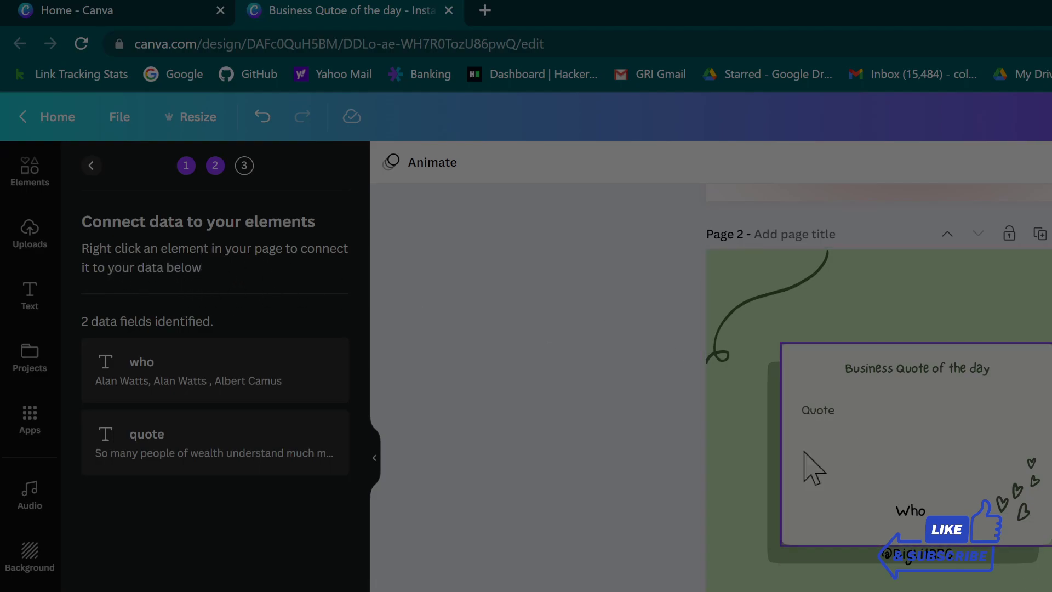
Step: Connect the "Quote" placeholder text on the card to the quote data field
{"action": "left_click", "coordinate": [837, 426]}
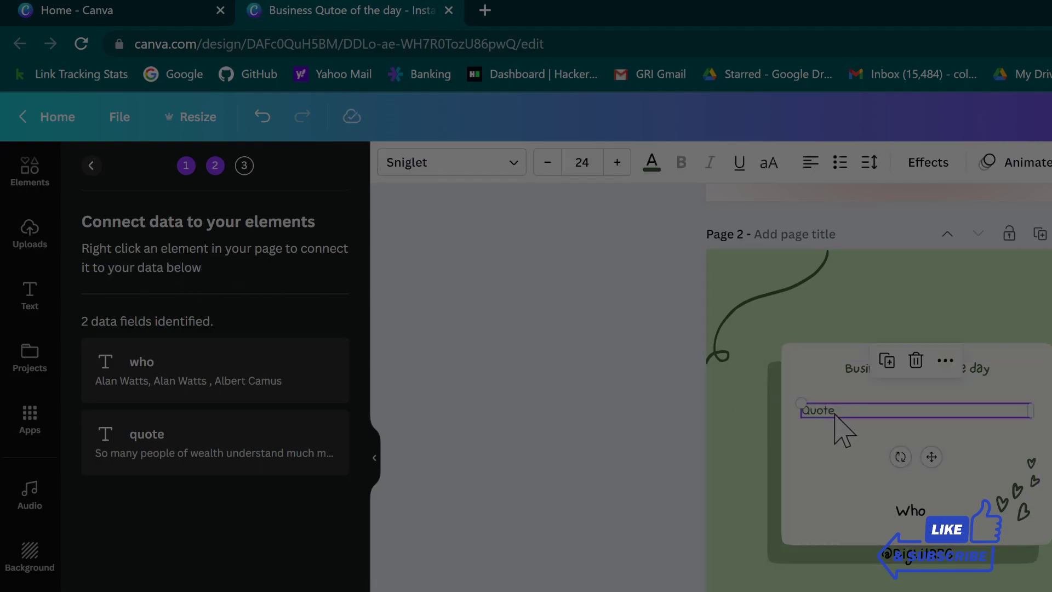
{"action": "left_click", "coordinate": [946, 362]}
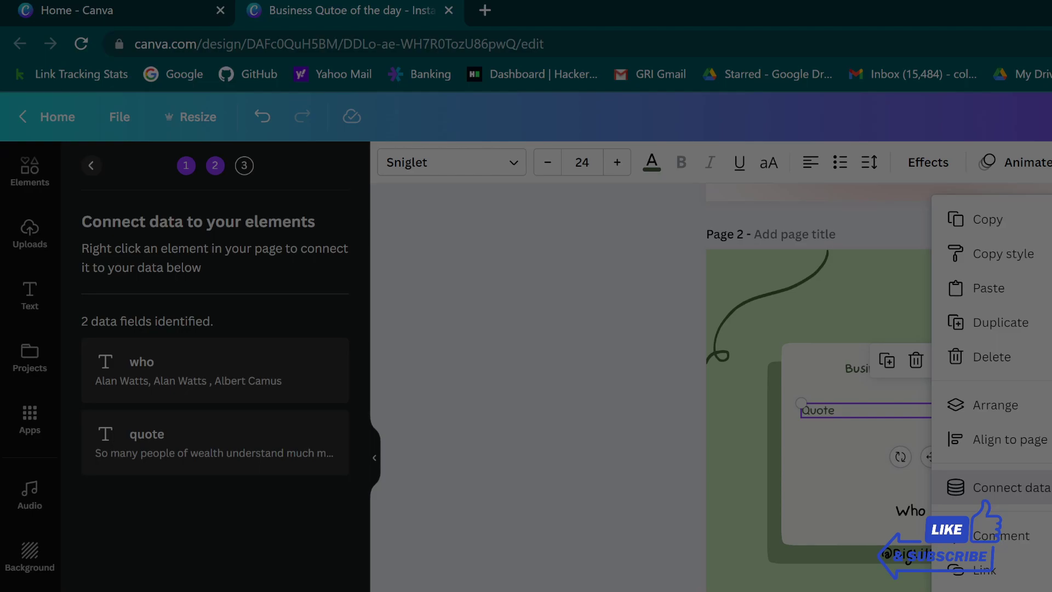
{"action": "left_click", "coordinate": [215, 442]}
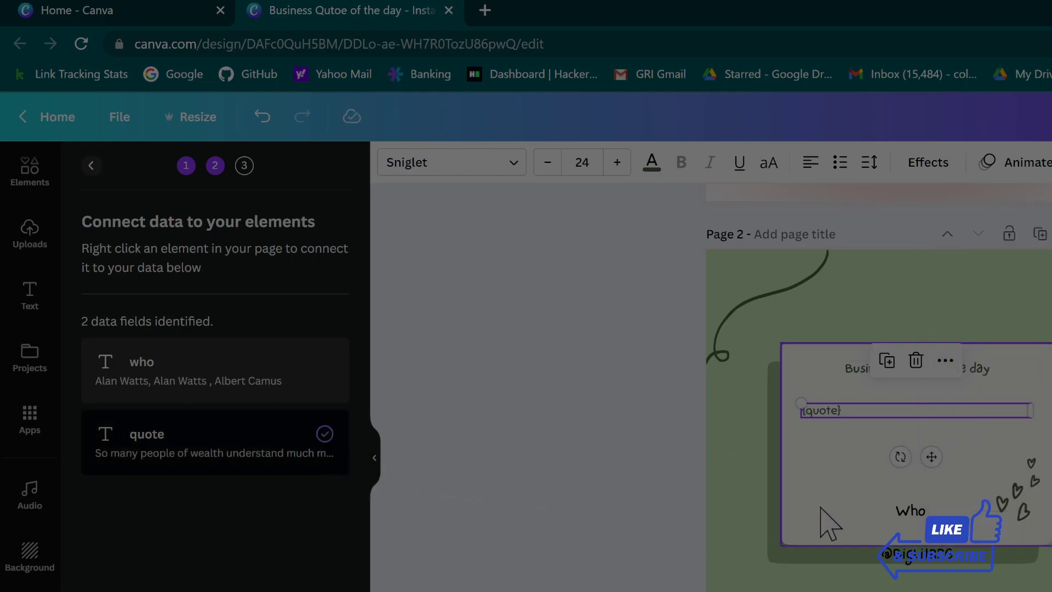
Step: Connect the "Who" placeholder text to the who data field and review the data rows selected for page creation
{"action": "left_click", "coordinate": [914, 517]}
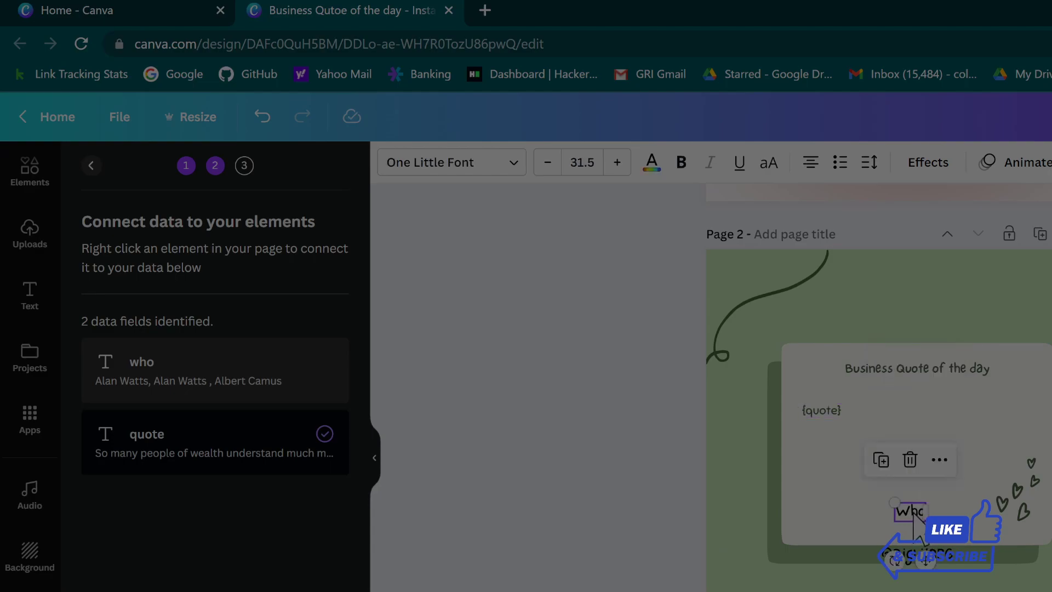
{"action": "left_click", "coordinate": [939, 459]}
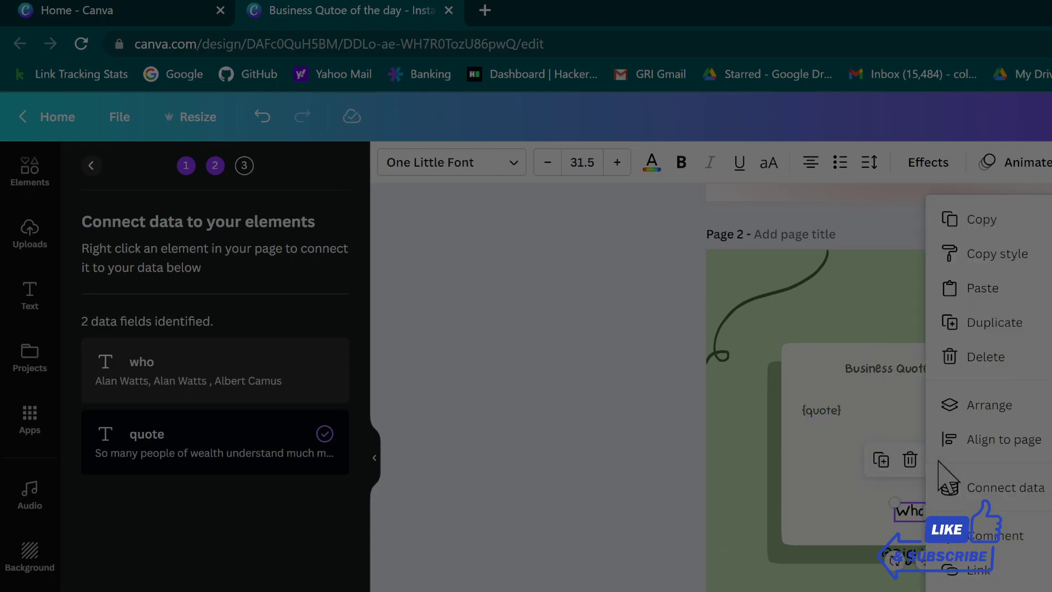
{"action": "left_click", "coordinate": [986, 488]}
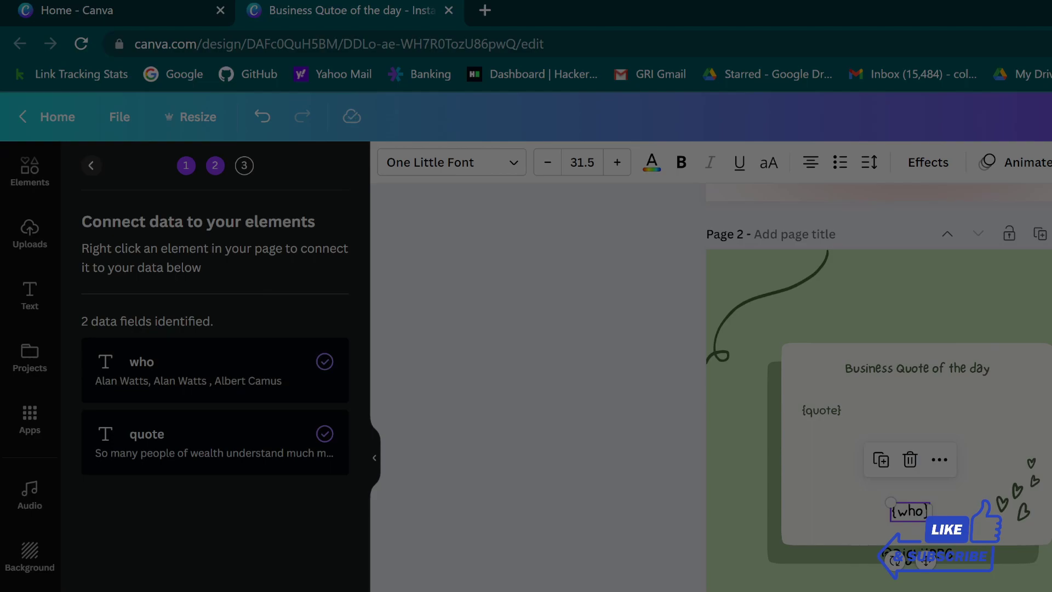
{"action": "key", "text": "Escape"}
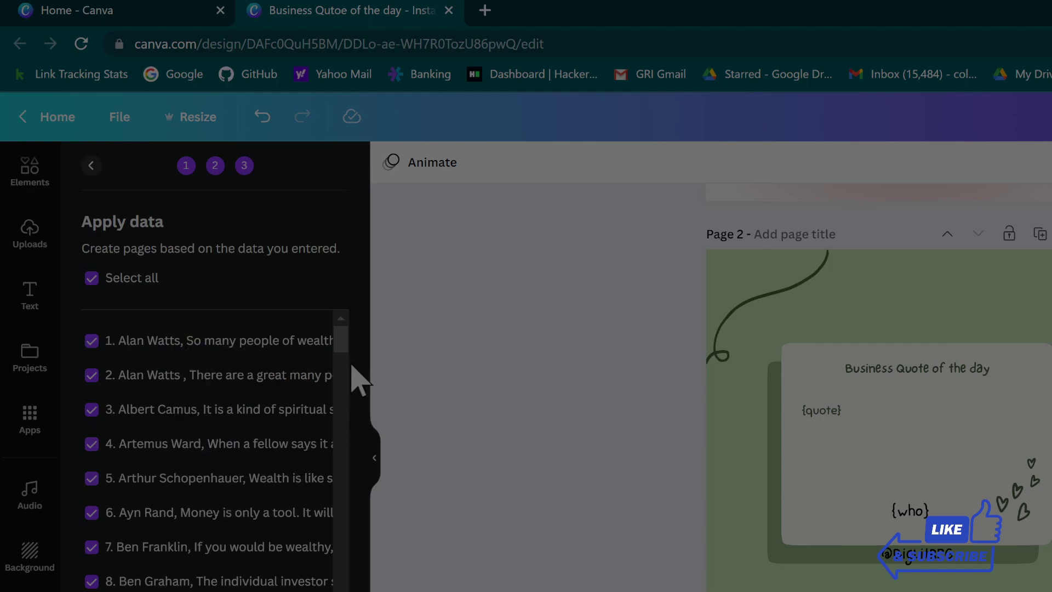
{"action": "mouse_move", "coordinate": [338, 340]}
{"action": "left_mouse_down"}
{"action": "mouse_move", "coordinate": [343, 404]}
{"action": "mouse_move", "coordinate": [347, 336]}
{"action": "left_mouse_up"}
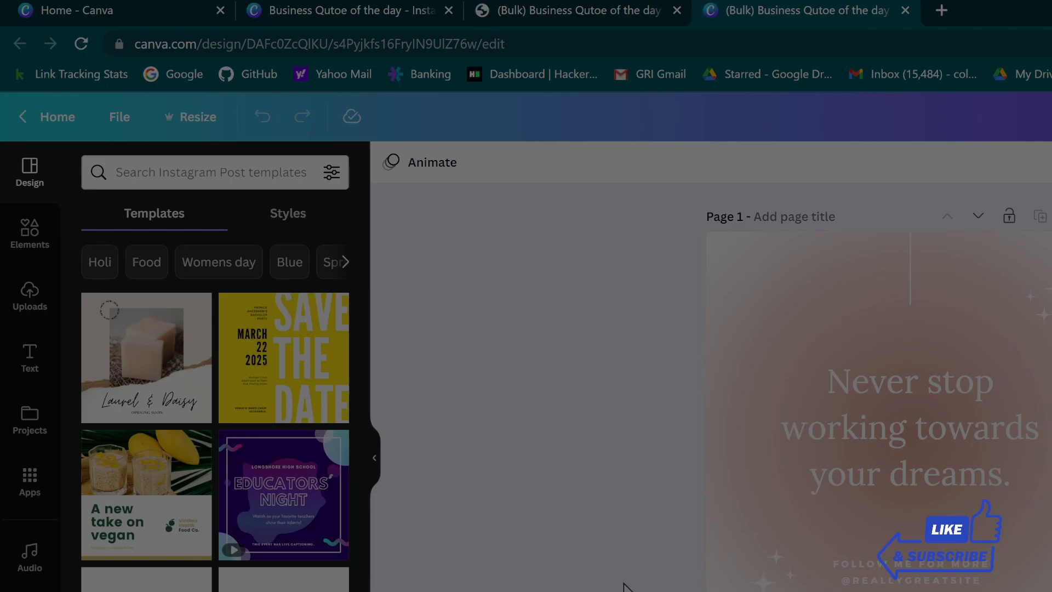
Step: Look through the bulk-generated pages to check the quote and author on each card
{"action": "scroll", "coordinate": [624, 586], "scroll_direction": "down", "scroll_amount": 2}
{"action": "scroll", "coordinate": [622, 584], "scroll_direction": "down", "scroll_amount": 10}
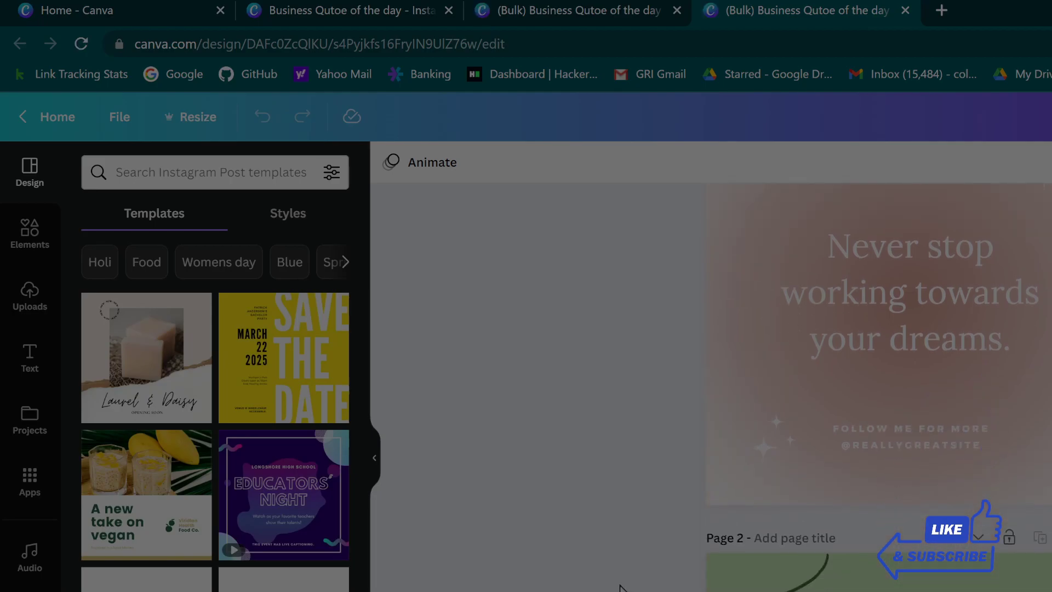
{"action": "scroll", "coordinate": [618, 589], "scroll_direction": "down", "scroll_amount": 4}
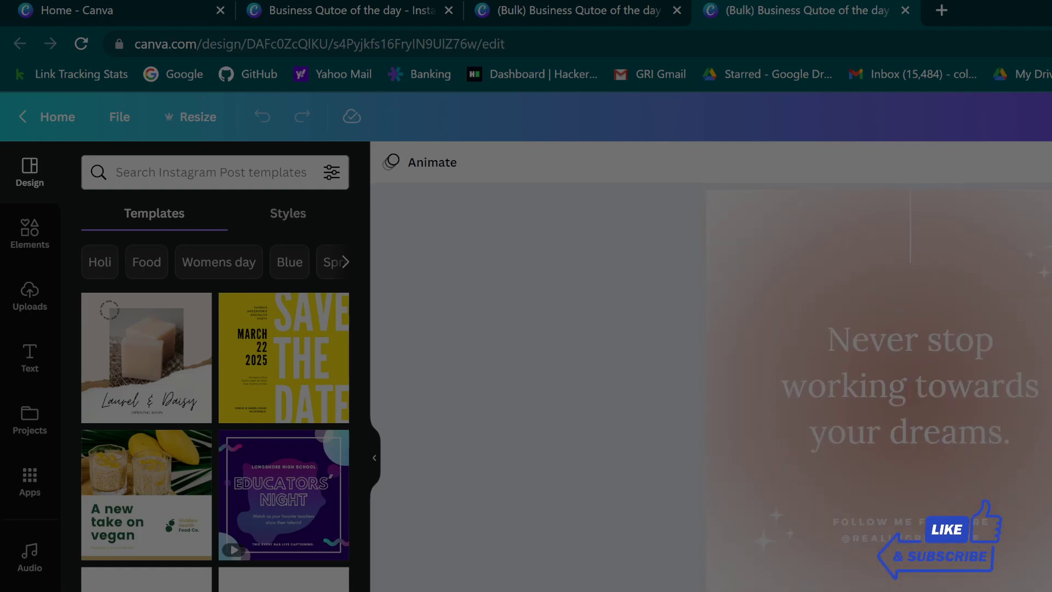
{"action": "scroll", "coordinate": [712, 384], "scroll_direction": "down", "scroll_amount": 12}
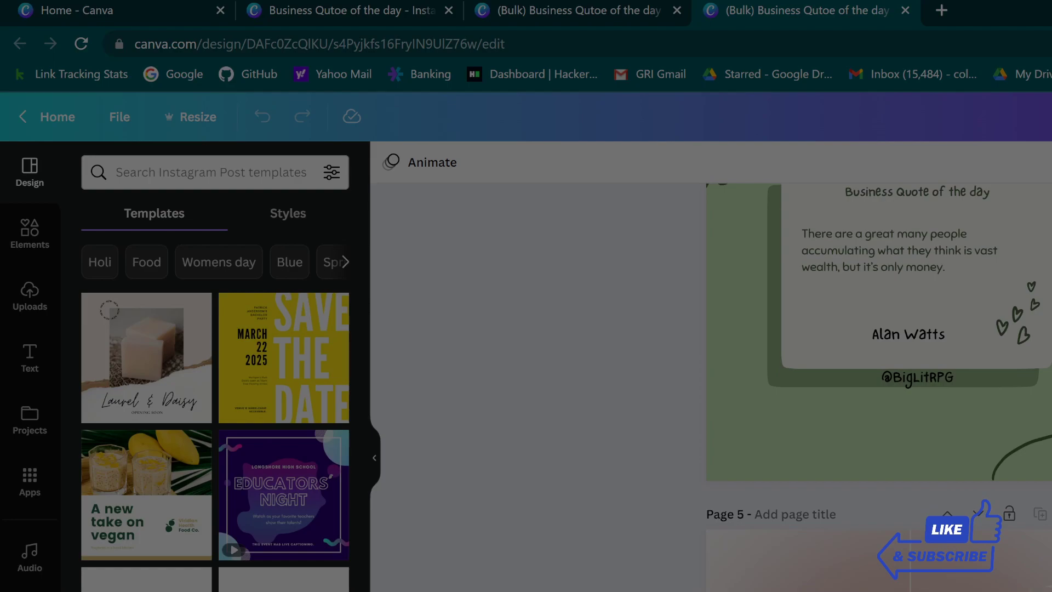
{"action": "scroll", "coordinate": [877, 384], "scroll_direction": "up", "scroll_amount": 4}
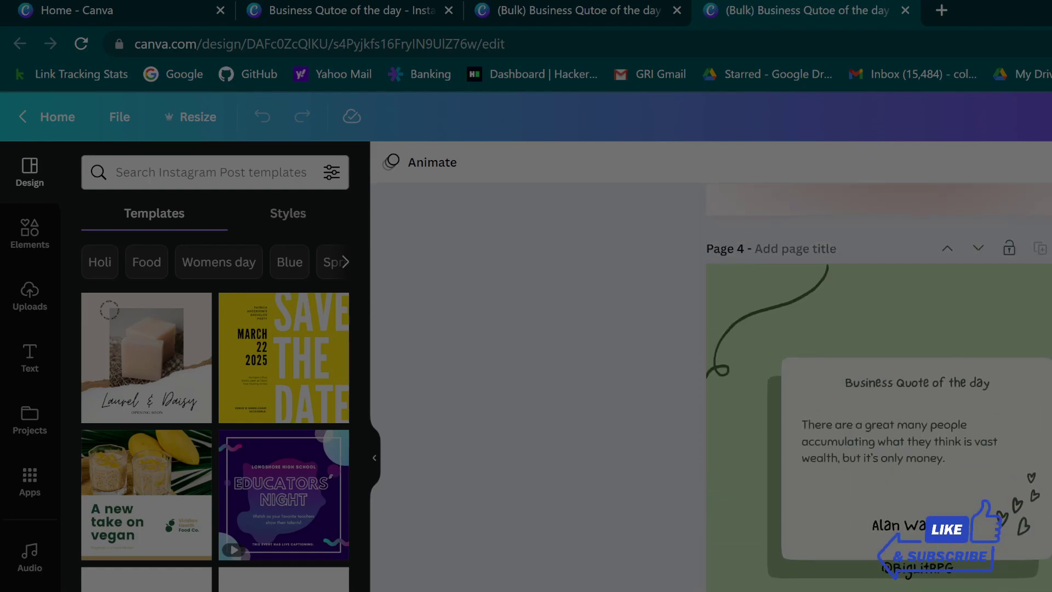
{"action": "scroll", "coordinate": [877, 384], "scroll_direction": "down", "scroll_amount": 15}
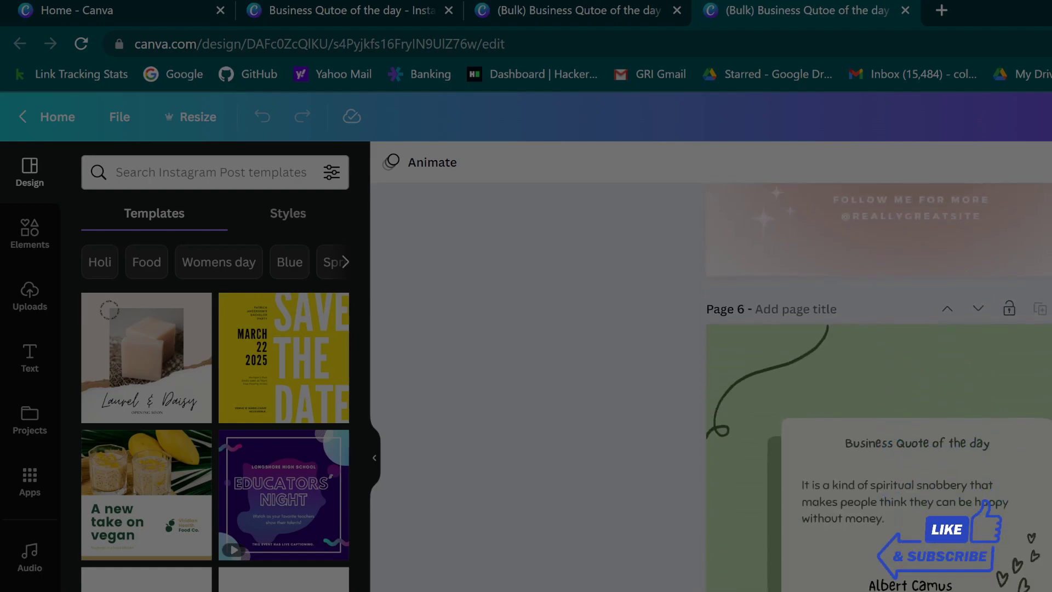
{"action": "scroll", "coordinate": [877, 383], "scroll_direction": "down", "scroll_amount": 15}
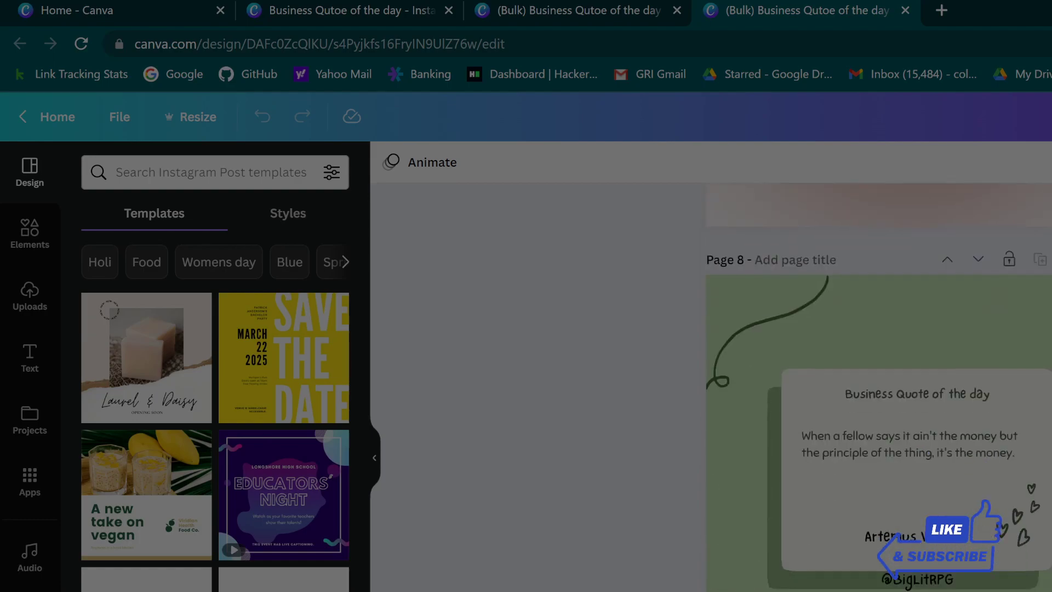
{"action": "scroll", "coordinate": [877, 384], "scroll_direction": "down", "scroll_amount": 20}
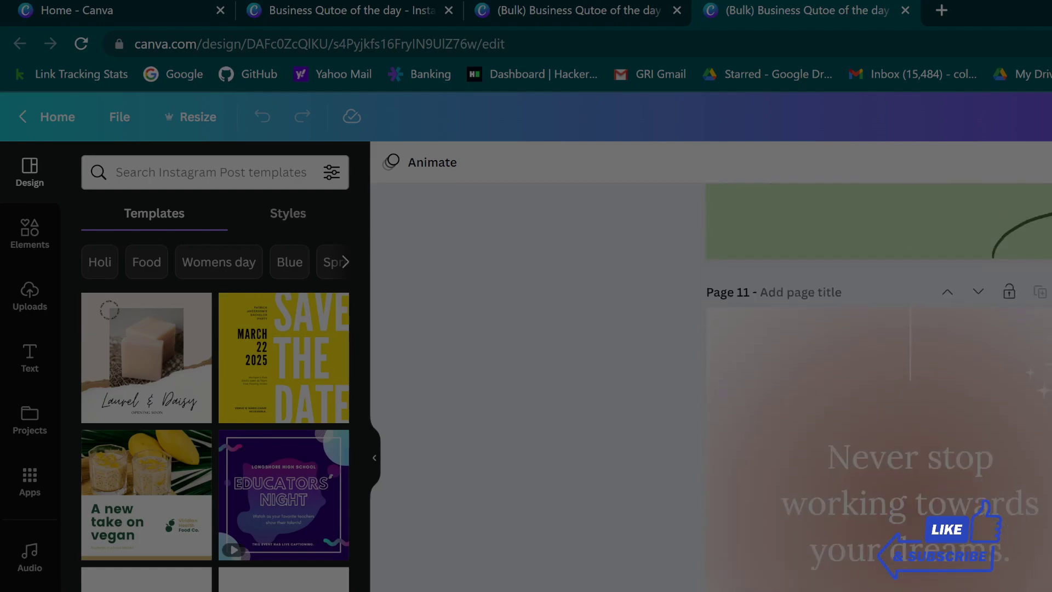
{"action": "scroll", "coordinate": [877, 384], "scroll_direction": "down", "scroll_amount": 2}
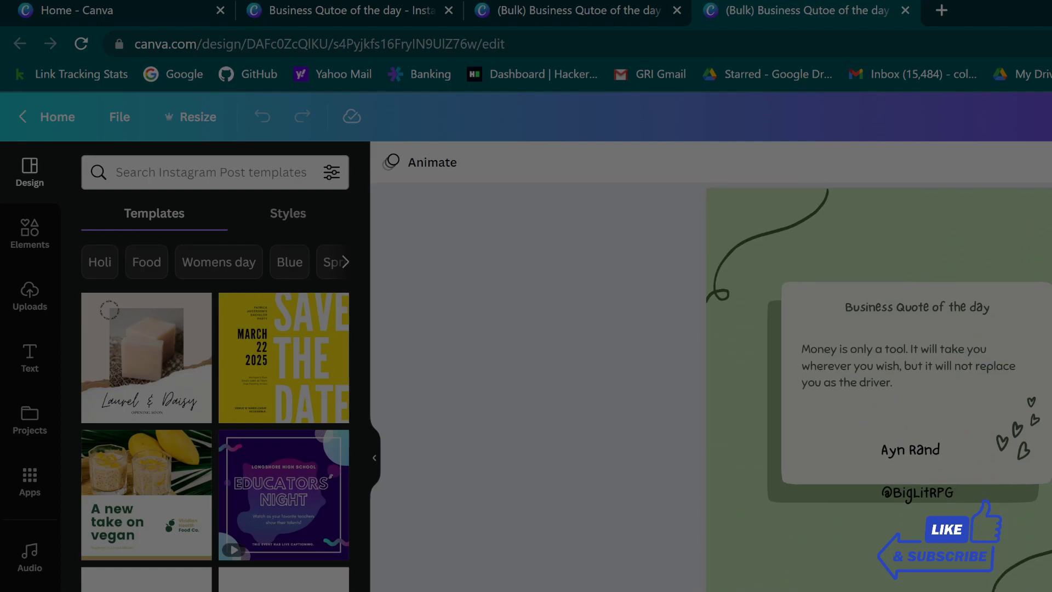
{"action": "scroll", "coordinate": [877, 384], "scroll_direction": "down", "scroll_amount": 20}
{"action": "scroll", "coordinate": [877, 384], "scroll_direction": "down", "scroll_amount": 14}
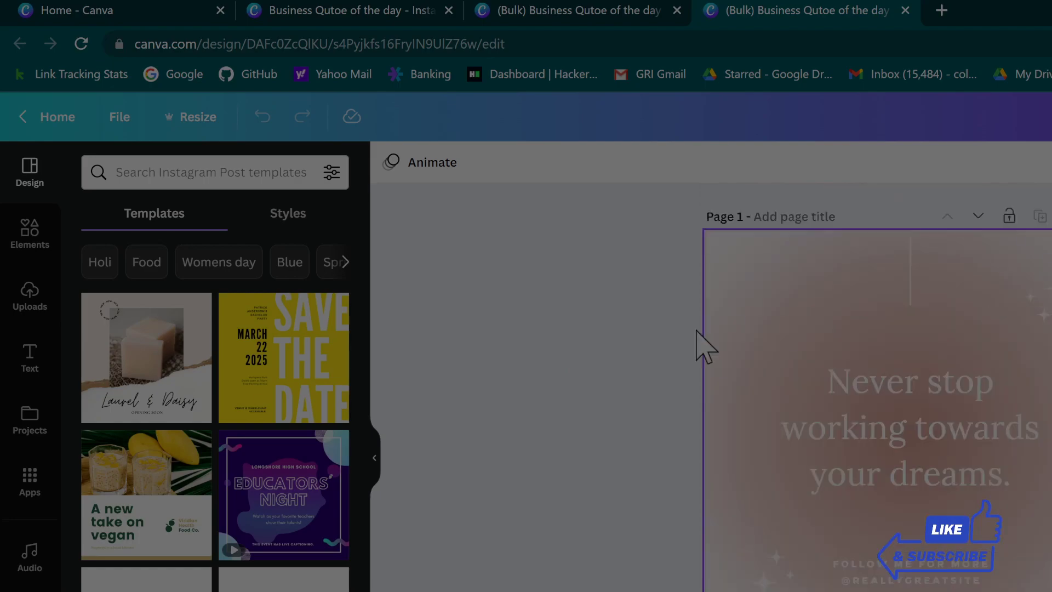
Step: Replace the background of page 3, the "Never stop working towards your dreams" post, with solid purple
{"action": "scroll", "coordinate": [595, 544], "scroll_direction": "down", "scroll_amount": 10}
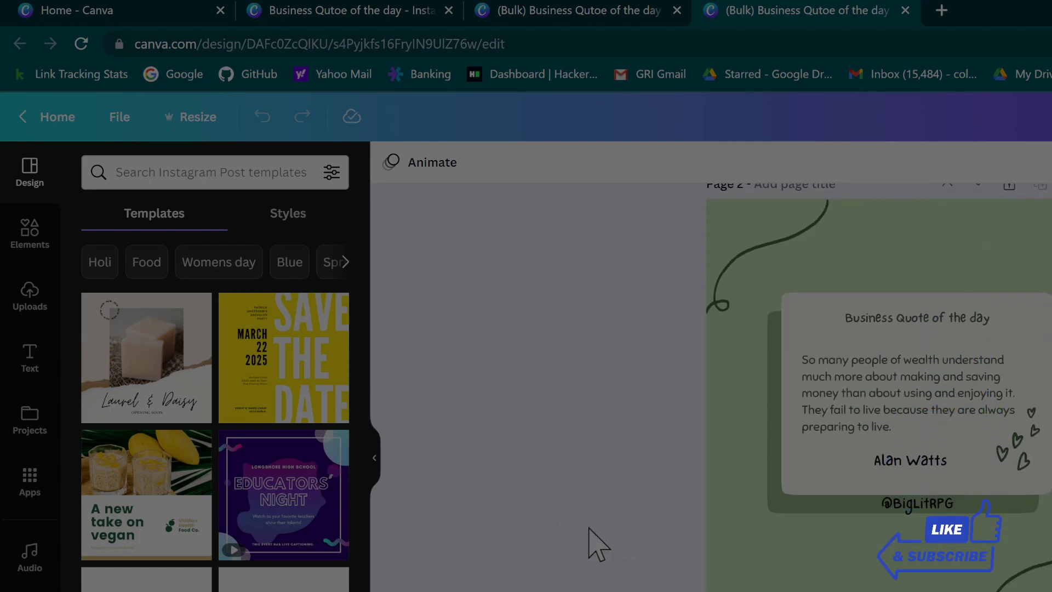
{"action": "scroll", "coordinate": [575, 543], "scroll_direction": "down", "scroll_amount": 5}
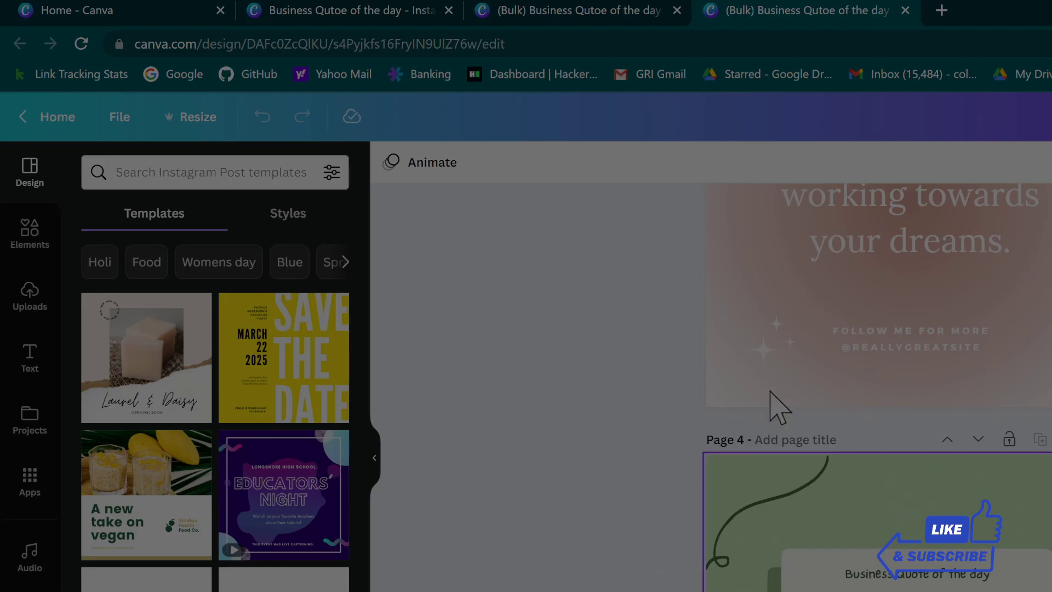
{"action": "left_click", "coordinate": [744, 251]}
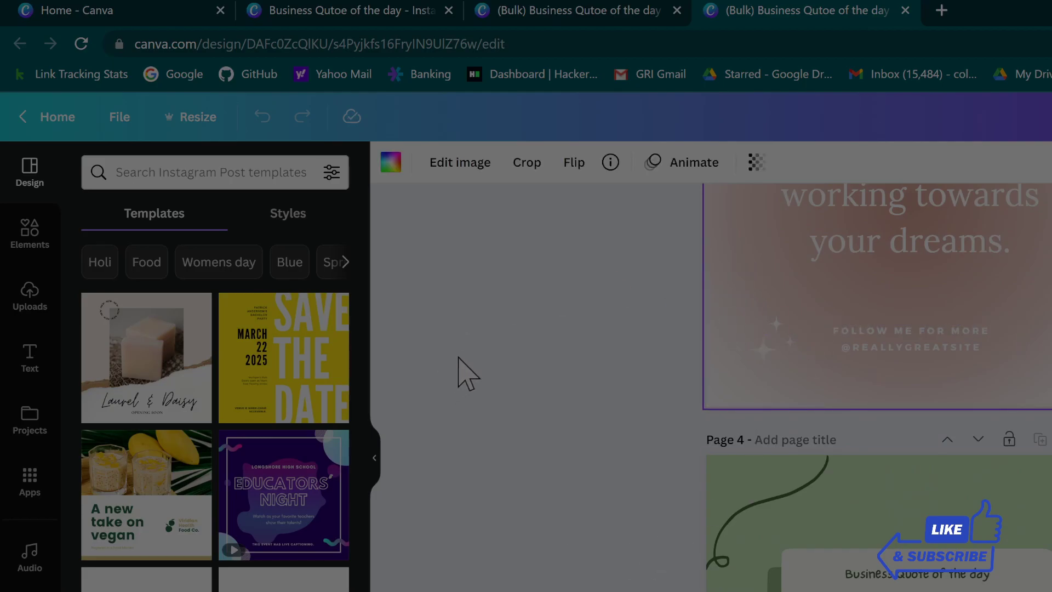
{"action": "left_click", "coordinate": [389, 164]}
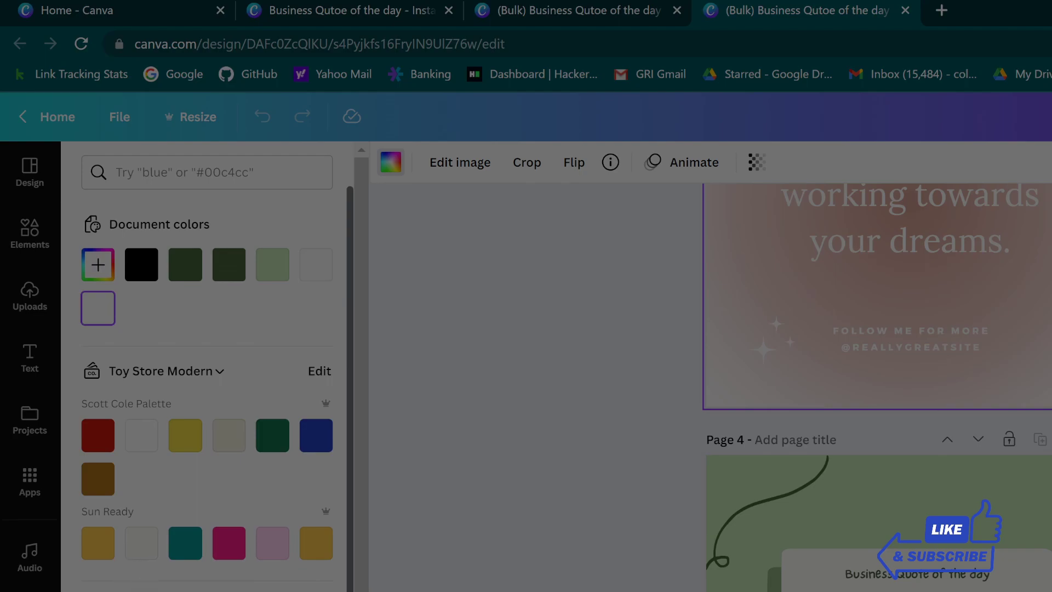
{"action": "scroll", "coordinate": [207, 372], "scroll_direction": "down", "scroll_amount": 3}
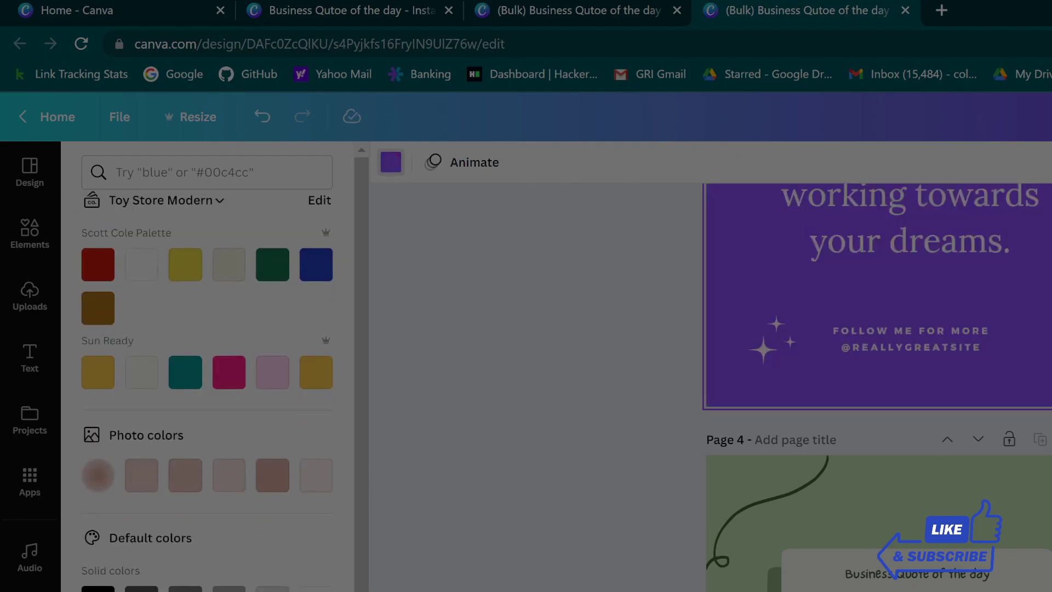
{"action": "left_click", "coordinate": [517, 589]}
Step: Try the recently used Cardo, Fredoka and Poppins Bold style sets on page 5
{"action": "scroll", "coordinate": [634, 576], "scroll_direction": "down", "scroll_amount": 5}
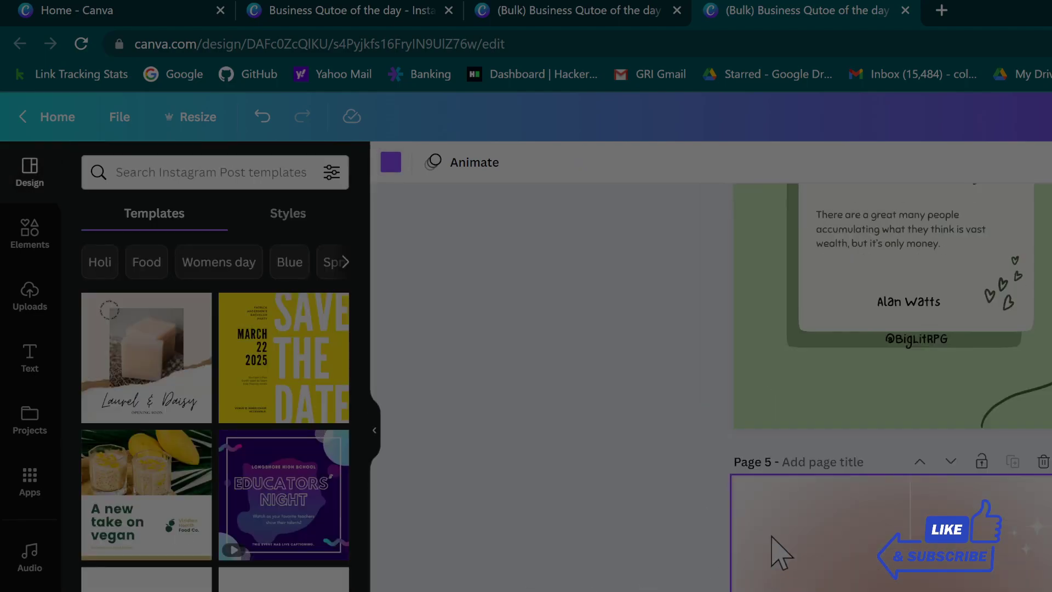
{"action": "left_click", "coordinate": [776, 537]}
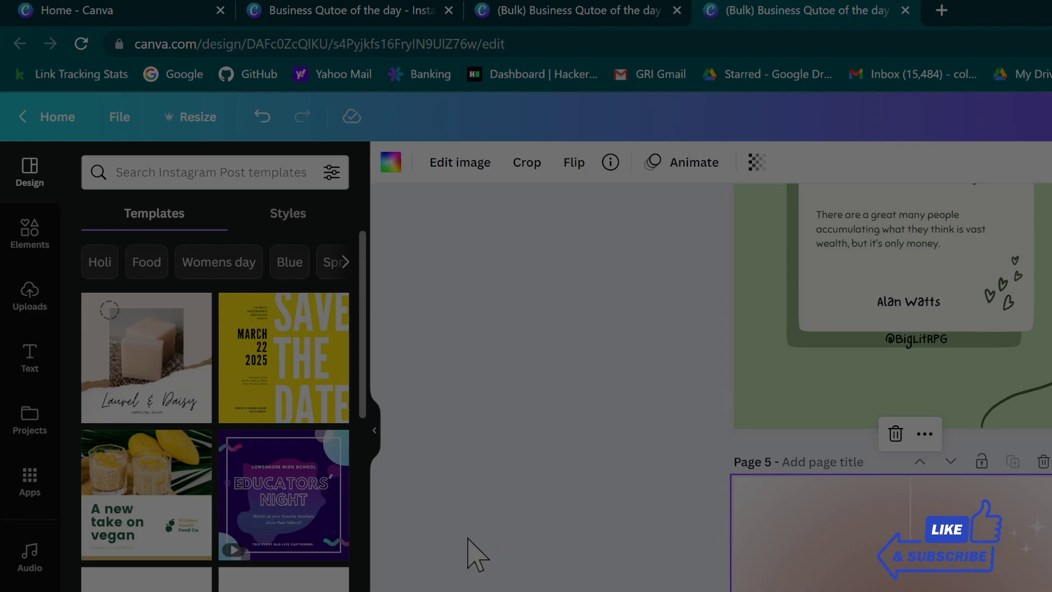
{"action": "left_click", "coordinate": [300, 214]}
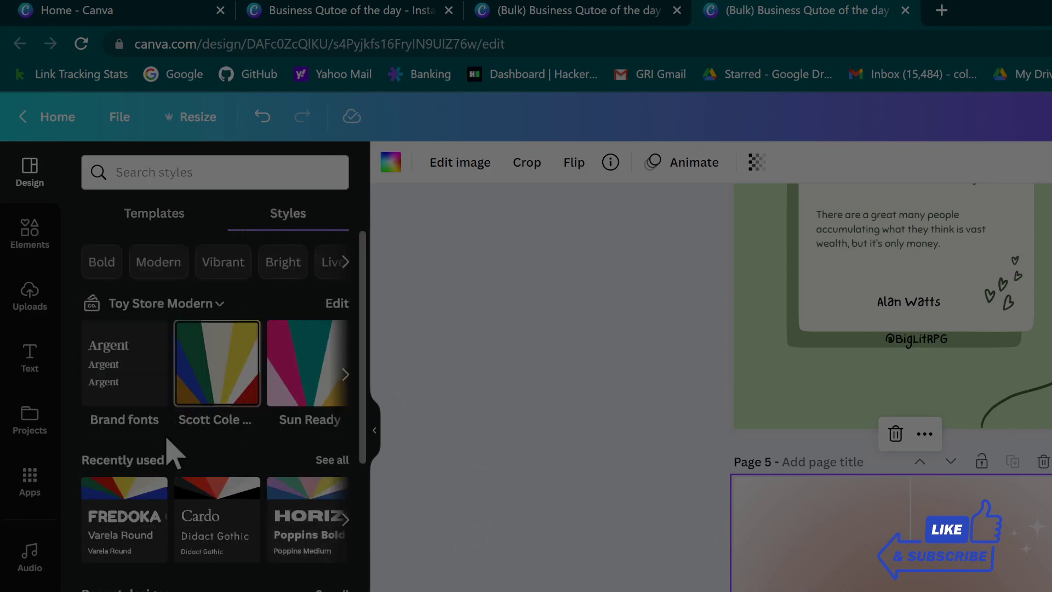
{"action": "left_click", "coordinate": [255, 513]}
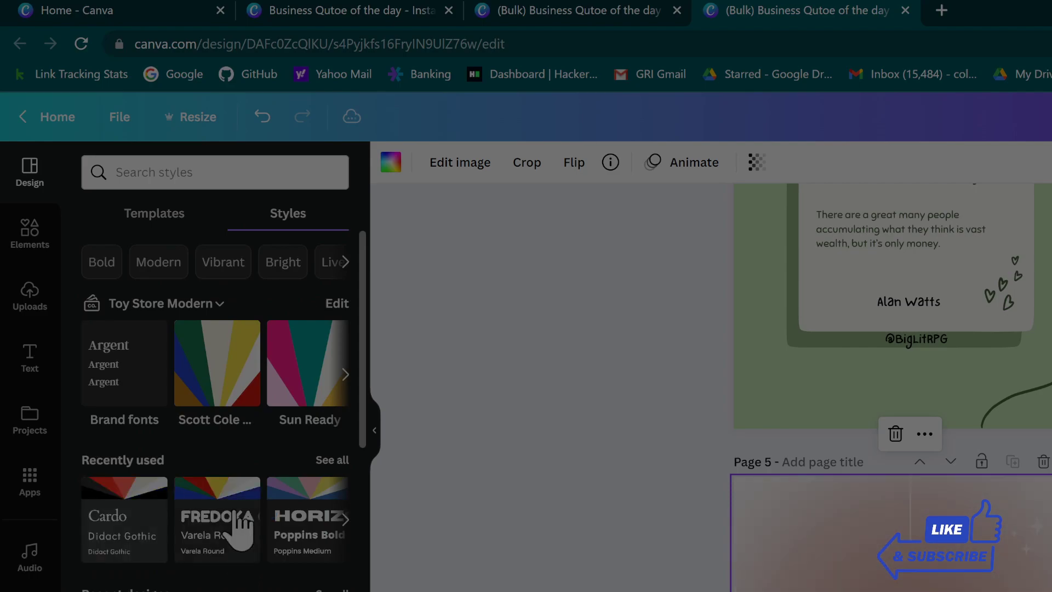
{"action": "left_click", "coordinate": [226, 517]}
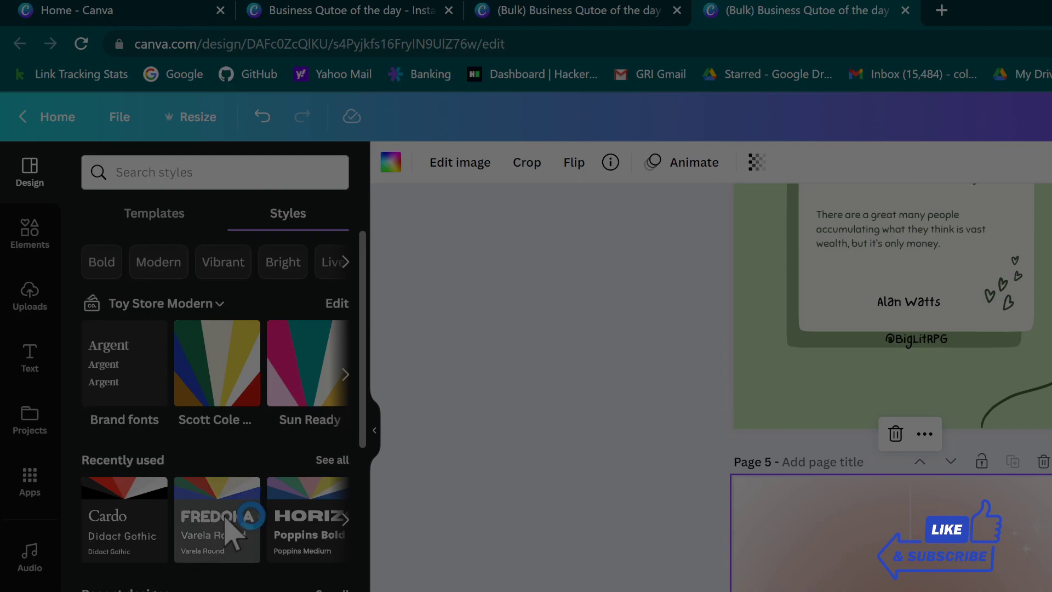
{"action": "left_click", "coordinate": [229, 521]}
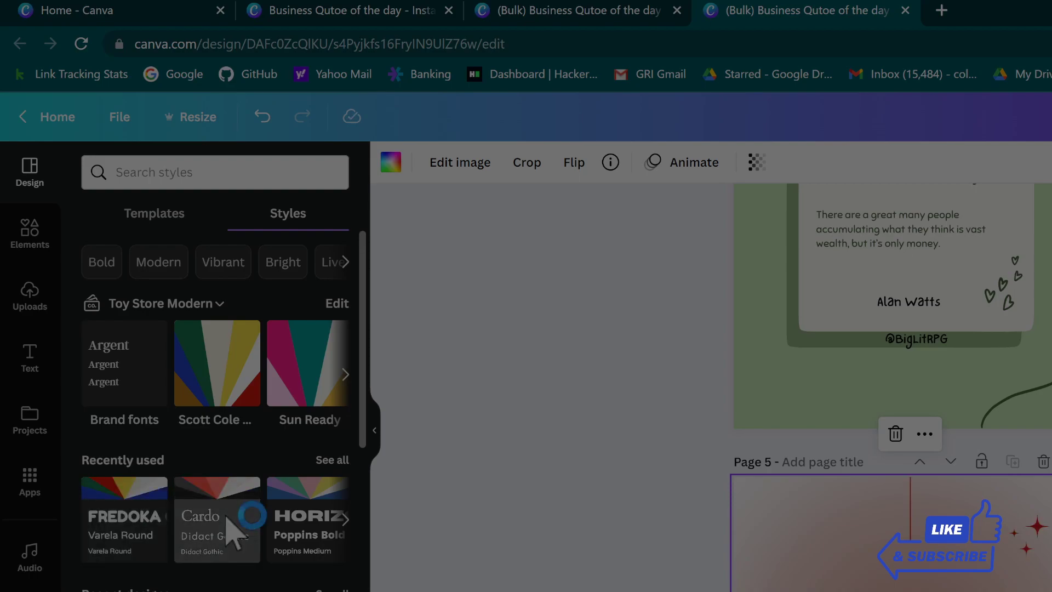
{"action": "left_click", "coordinate": [229, 521]}
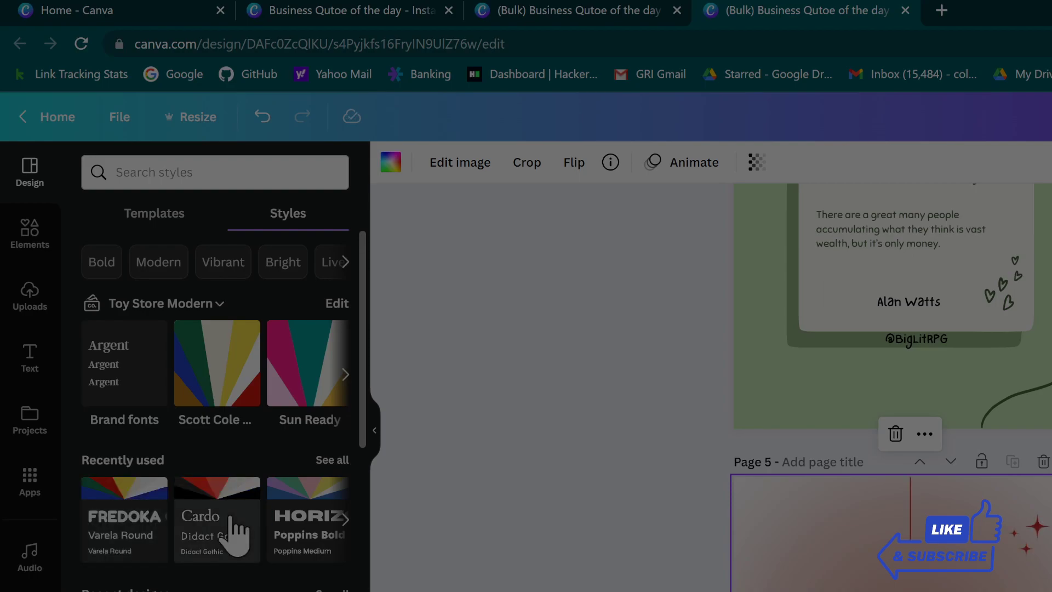
{"action": "left_click", "coordinate": [296, 521]}
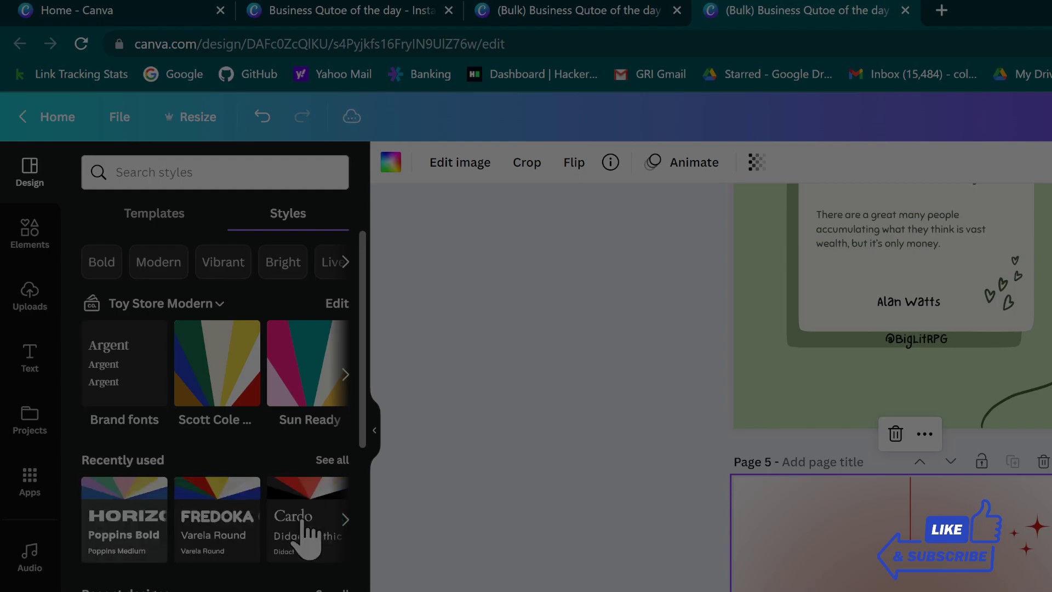
Step: Try the recently used Gagalin style set on page 5, replace it with the HK Grotesk set and shuffle its colors several times
{"action": "left_click", "coordinate": [343, 462]}
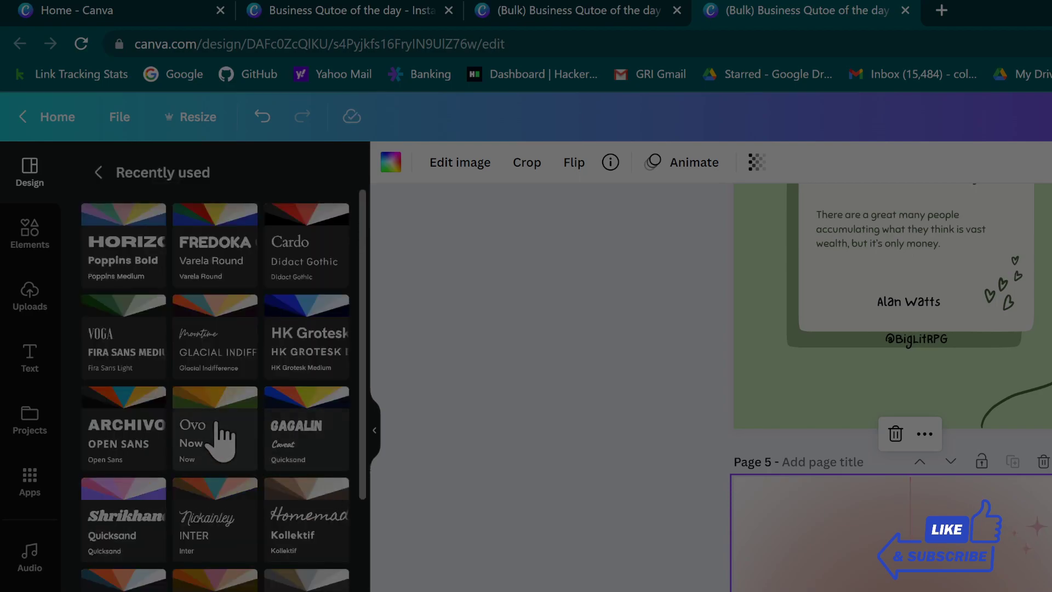
{"action": "left_click", "coordinate": [317, 448]}
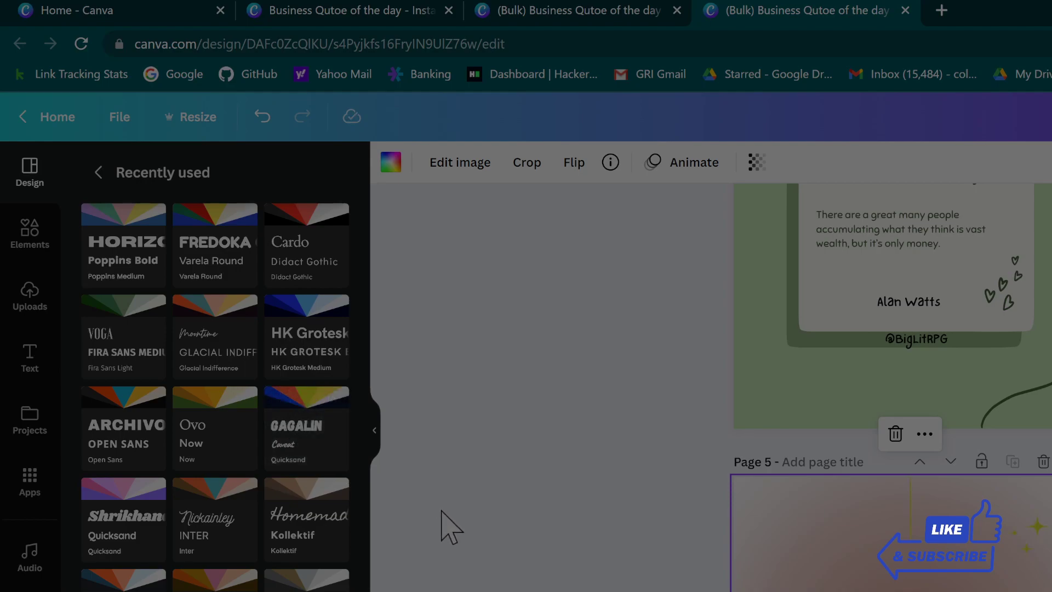
{"action": "scroll", "coordinate": [427, 496], "scroll_direction": "down", "scroll_amount": 5}
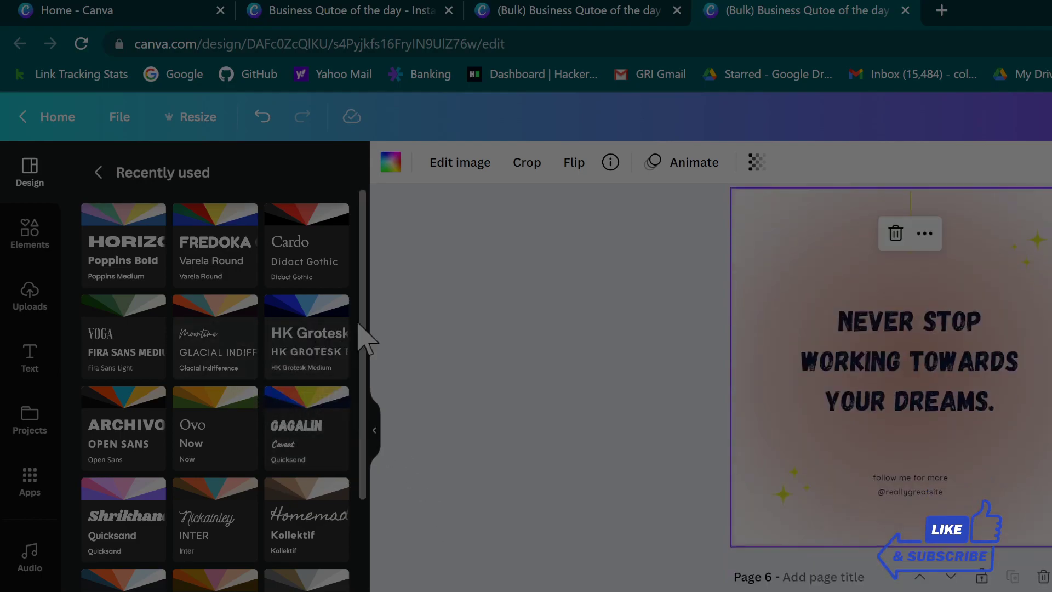
{"action": "left_click", "coordinate": [309, 318]}
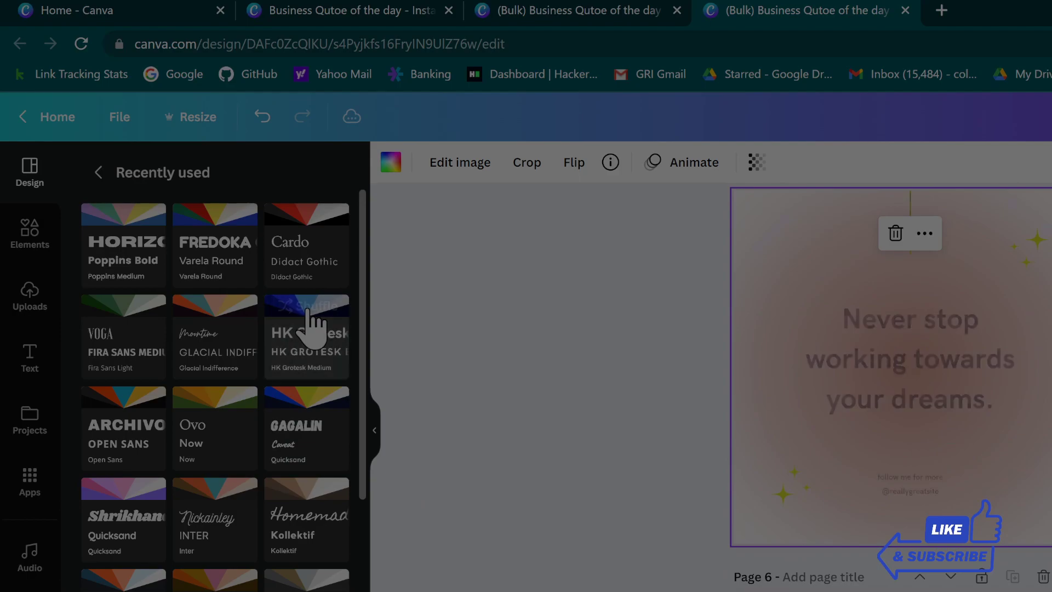
{"action": "left_click", "coordinate": [307, 316]}
{"action": "left_click", "coordinate": [296, 313]}
{"action": "left_click", "coordinate": [297, 320]}
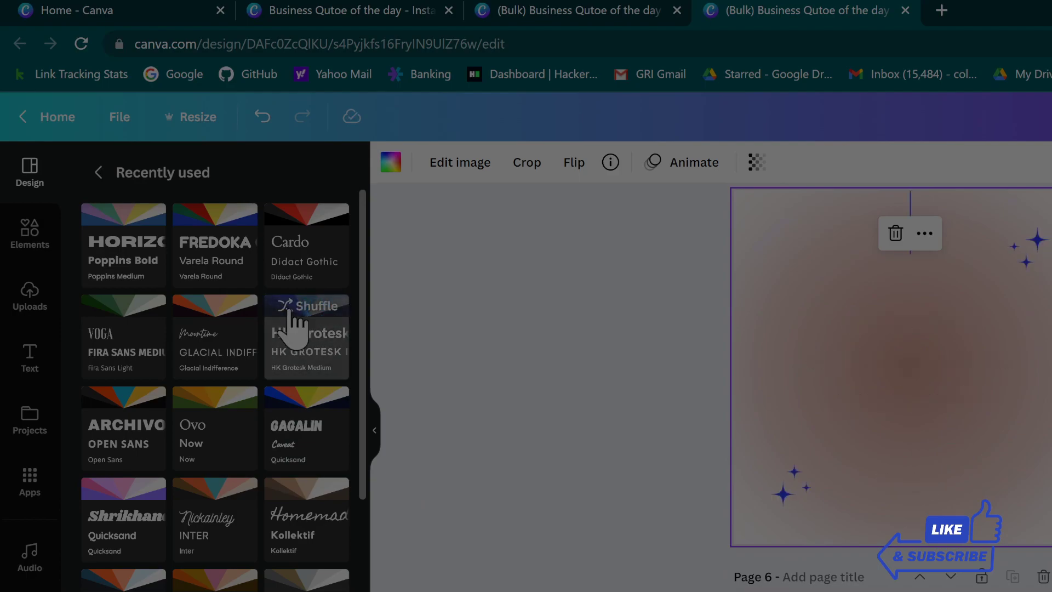
{"action": "left_click", "coordinate": [296, 321]}
{"action": "left_click", "coordinate": [296, 321]}
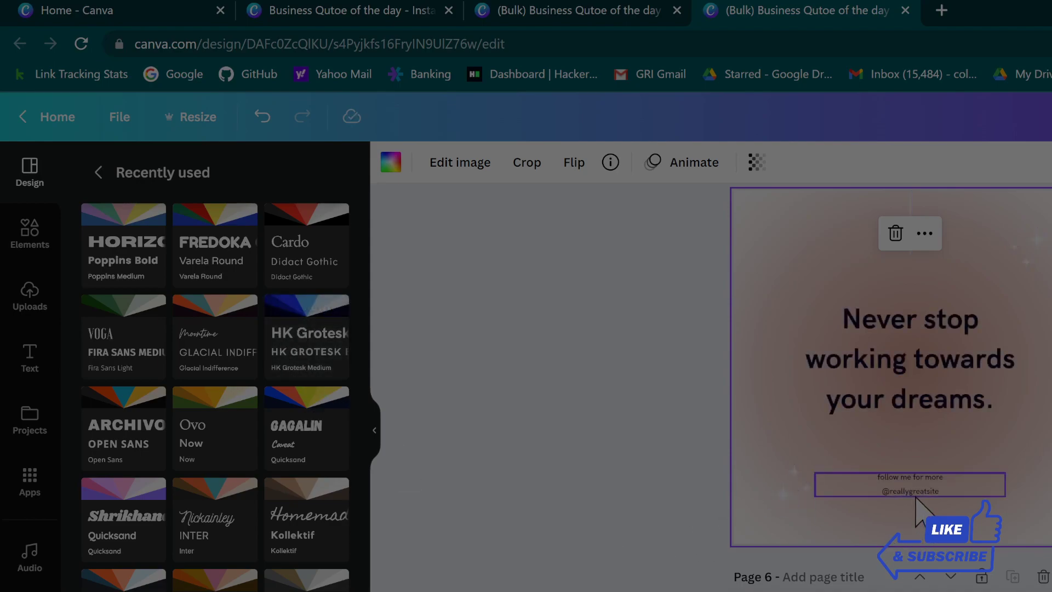
{"action": "left_click", "coordinate": [606, 445]}
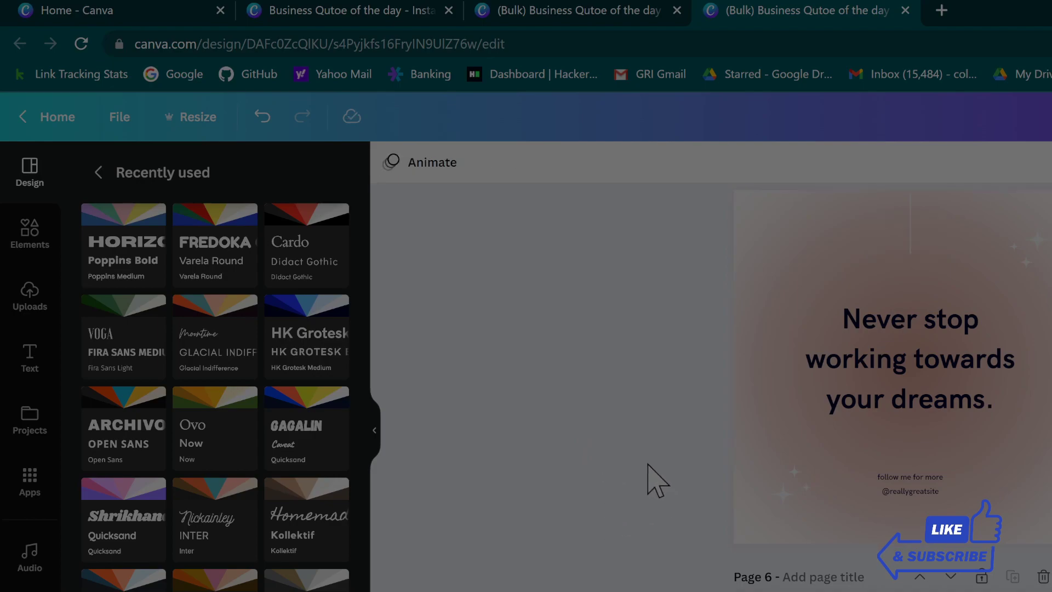
Step: Close both bulk-generated designs, deleting page 1, the "Never stop working towards your dreams" post, from the second one
{"action": "scroll", "coordinate": [652, 479], "scroll_direction": "up", "scroll_amount": 20}
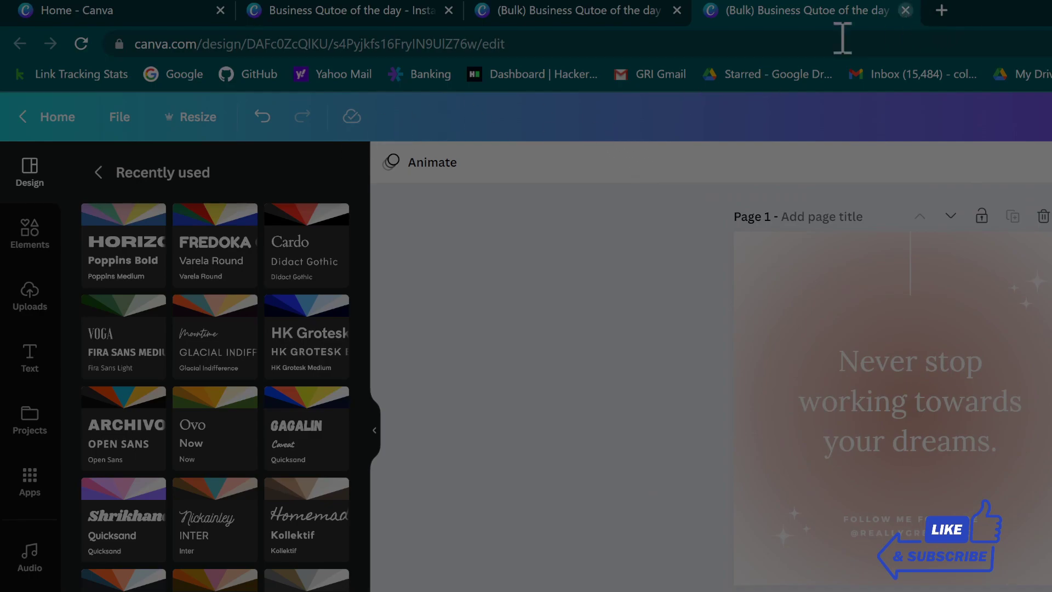
{"action": "left_click", "coordinate": [906, 10]}
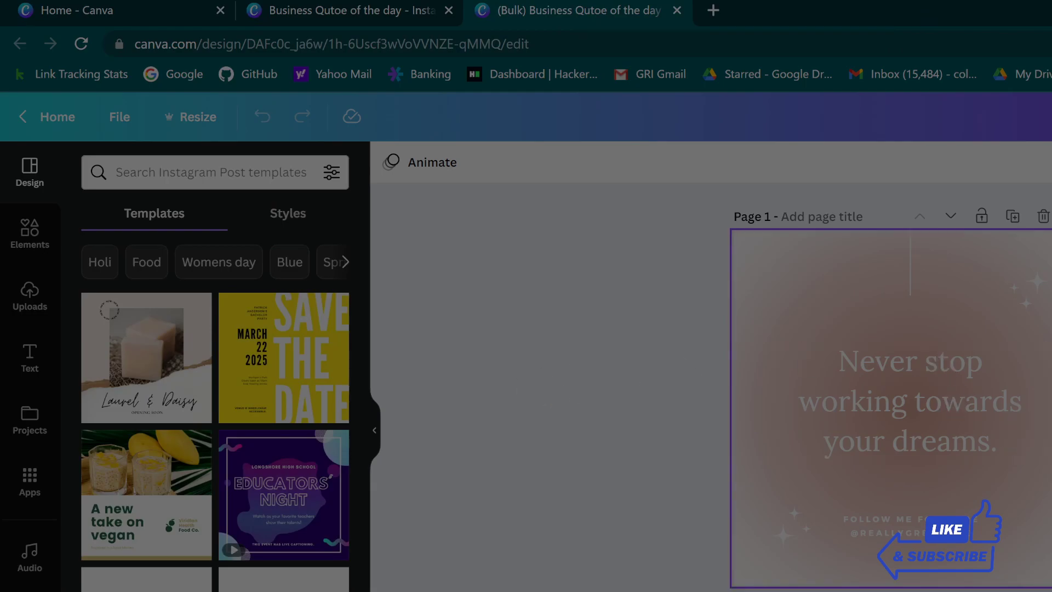
{"action": "left_click", "coordinate": [1042, 217]}
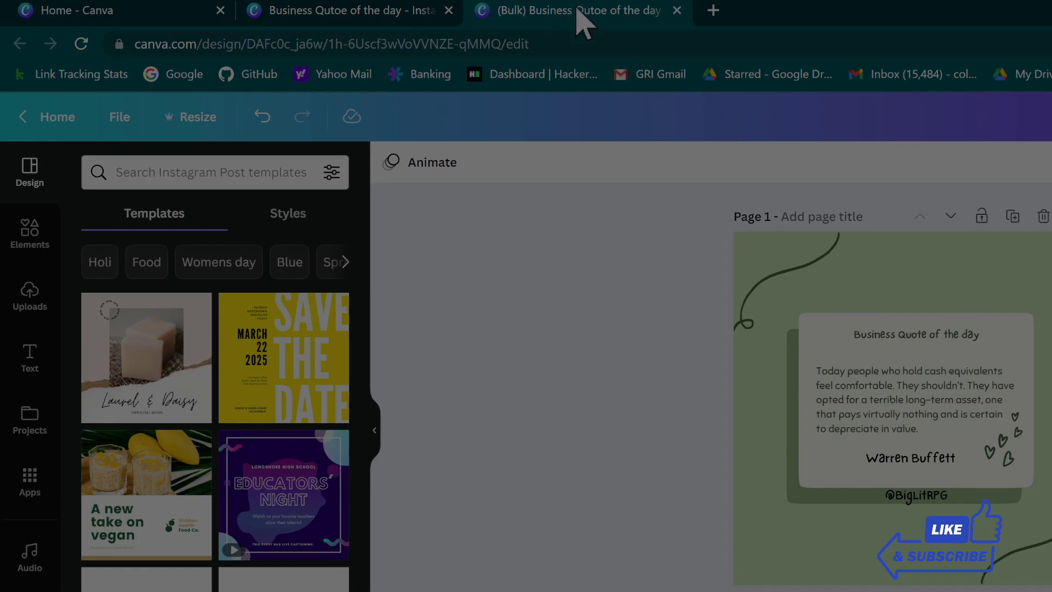
{"action": "left_click", "coordinate": [678, 11]}
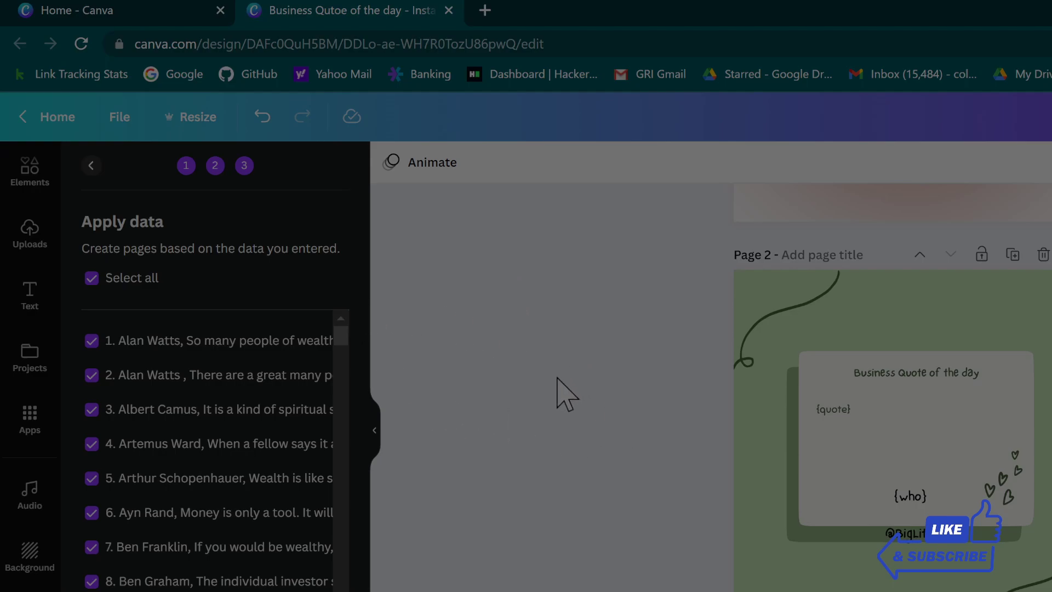
Step: Delete page 1, the "Never stop working towards your dreams" post, from the template design
{"action": "scroll", "coordinate": [571, 409], "scroll_direction": "up", "scroll_amount": 5}
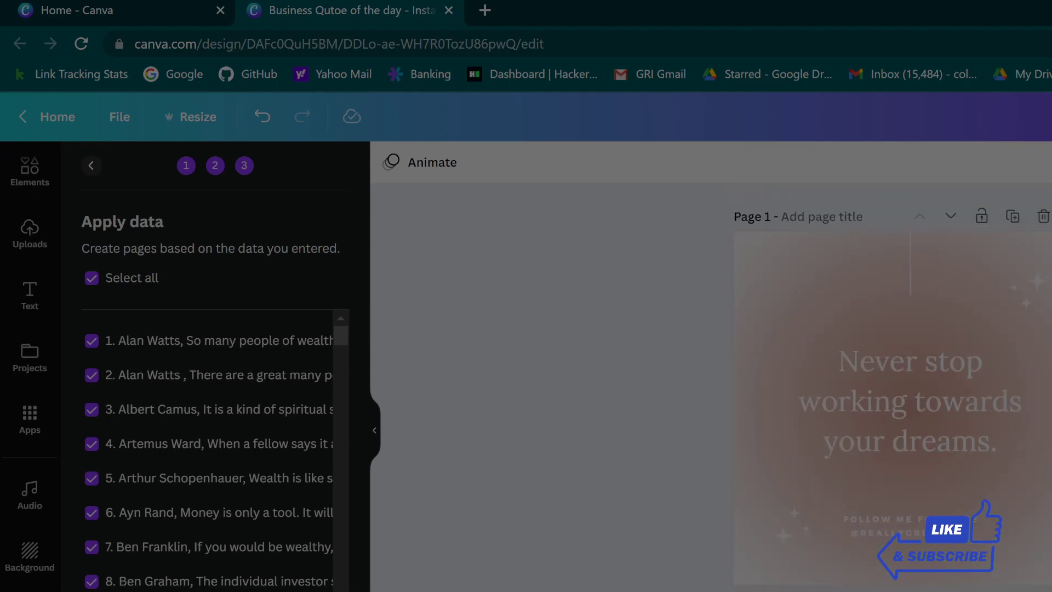
{"action": "left_click", "coordinate": [1042, 218]}
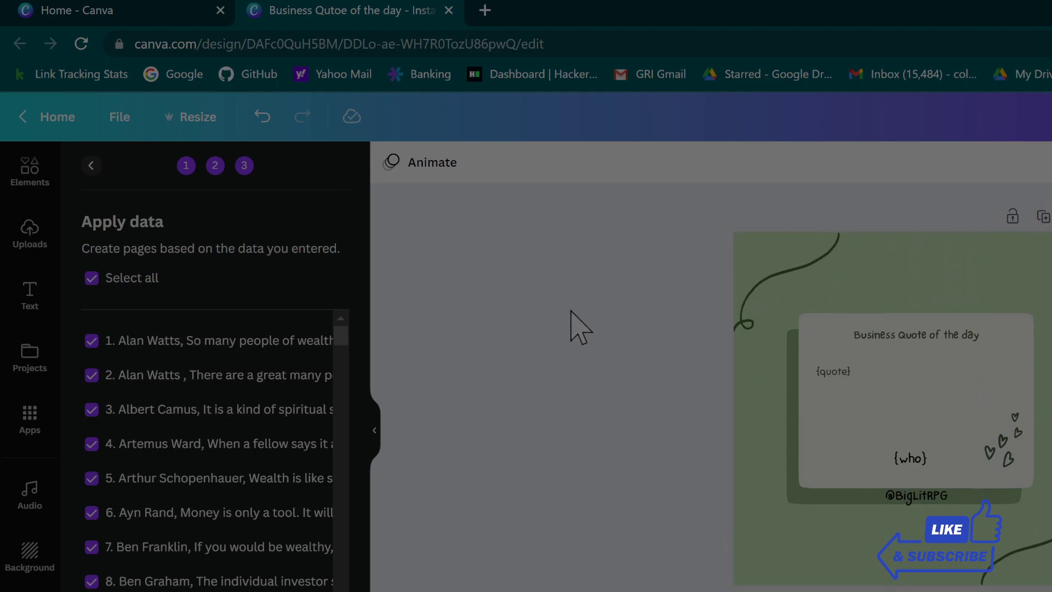
{"action": "left_click", "coordinate": [125, 118]}
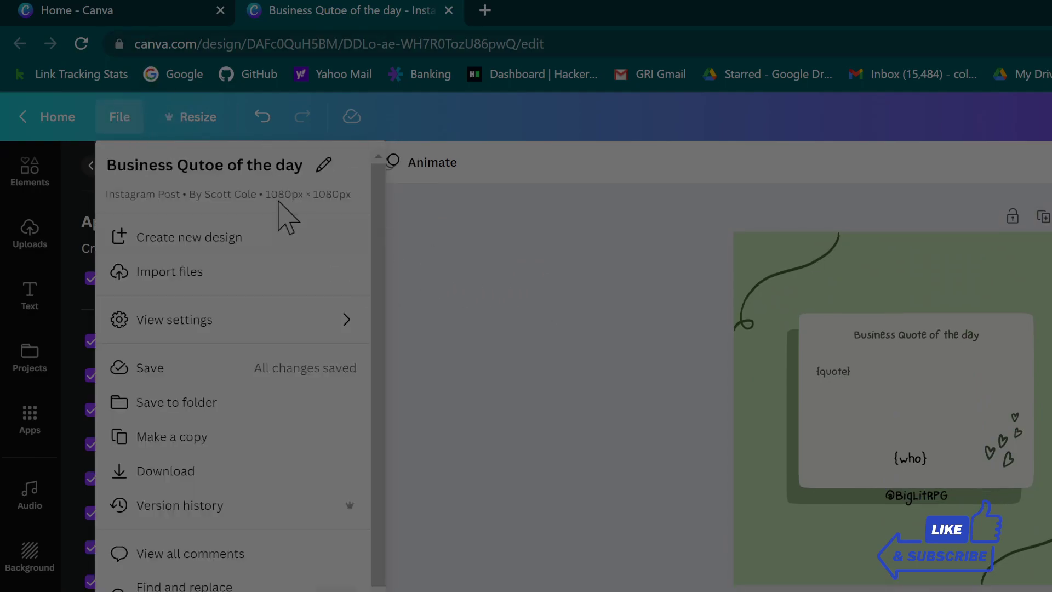
{"action": "left_click", "coordinate": [488, 316]}
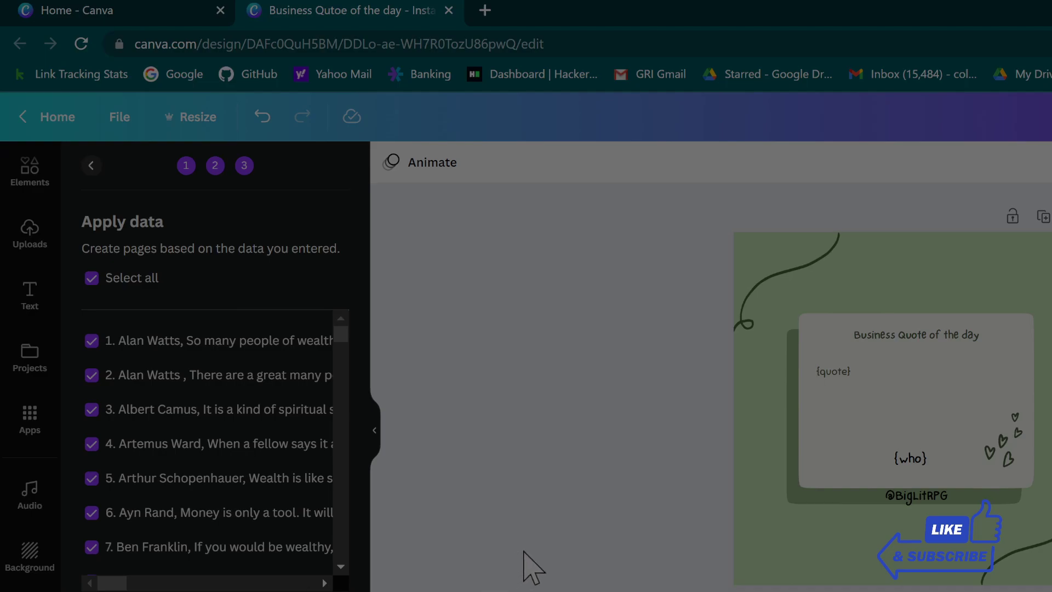
{"action": "left_click", "coordinate": [104, 112]}
{"action": "left_click", "coordinate": [104, 113]}
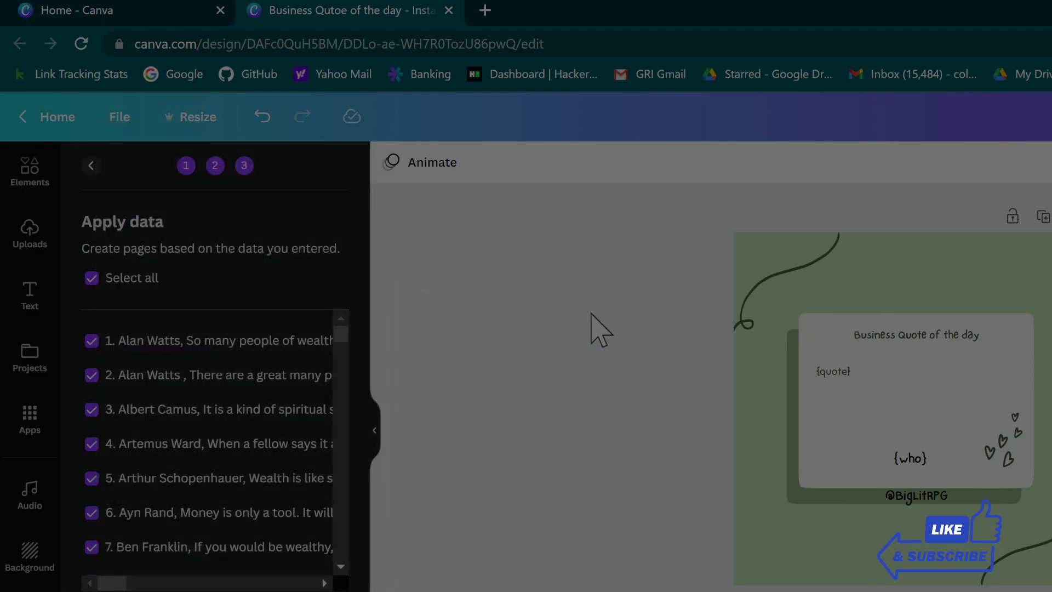
{"action": "left_click", "coordinate": [91, 166]}
{"action": "left_click", "coordinate": [91, 166]}
Step: Correct the misspelled design title to "Business Quote of the day"
{"action": "left_click", "coordinate": [120, 120]}
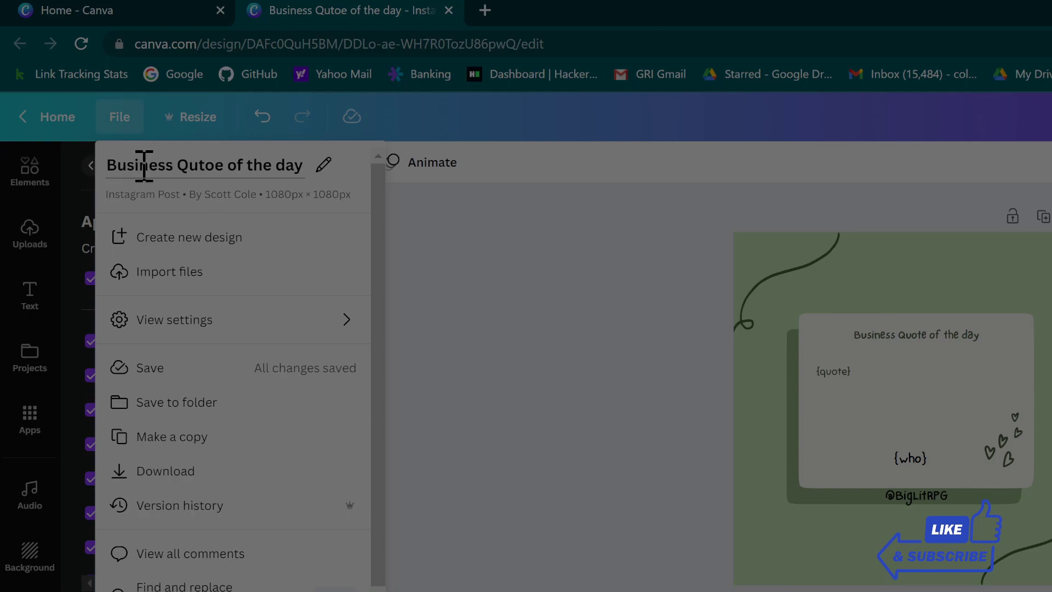
{"action": "left_click", "coordinate": [225, 167]}
{"action": "left_click", "coordinate": [211, 164], "text": "shift"}
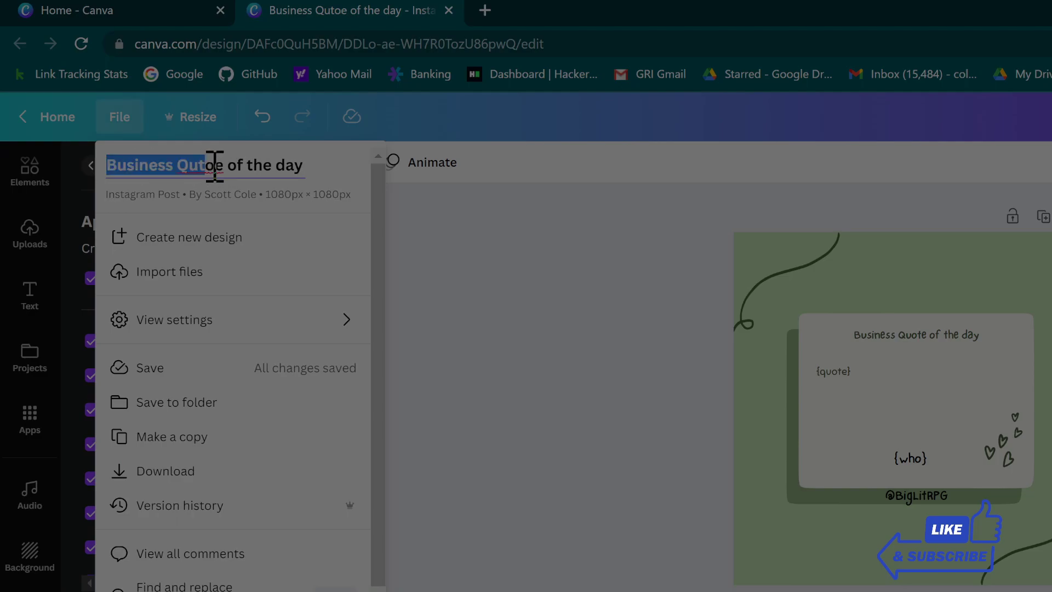
{"action": "left_click_drag", "start_coordinate": [218, 165], "coordinate": [224, 165]}
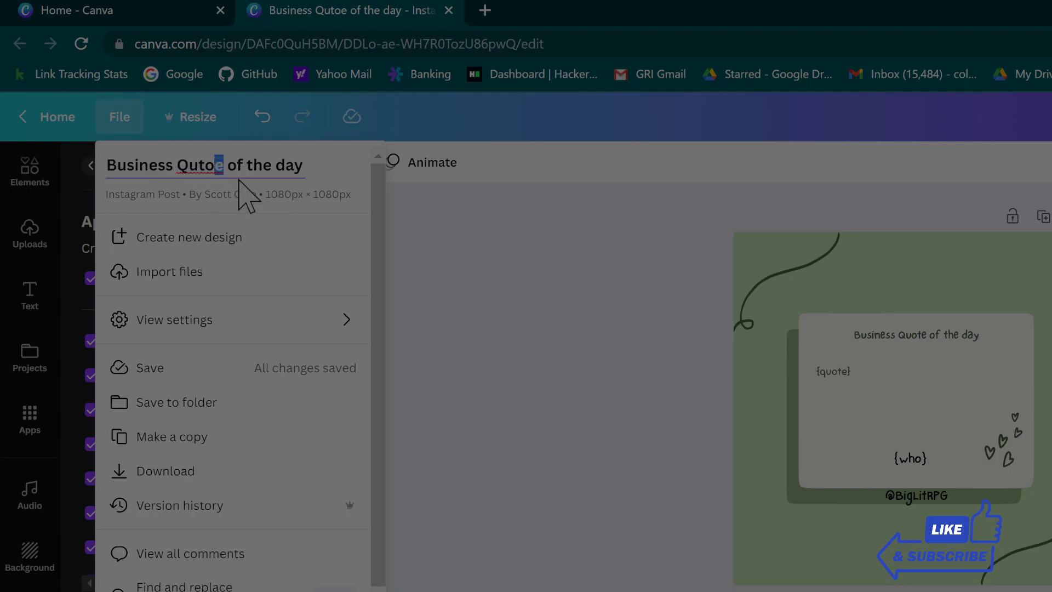
{"action": "key", "text": "BackSpace"}
{"action": "key", "text": "BackSpace"}
{"action": "key", "text": "BackSpace"}
{"action": "type", "text": "ote"}
{"action": "key", "text": "Return"}
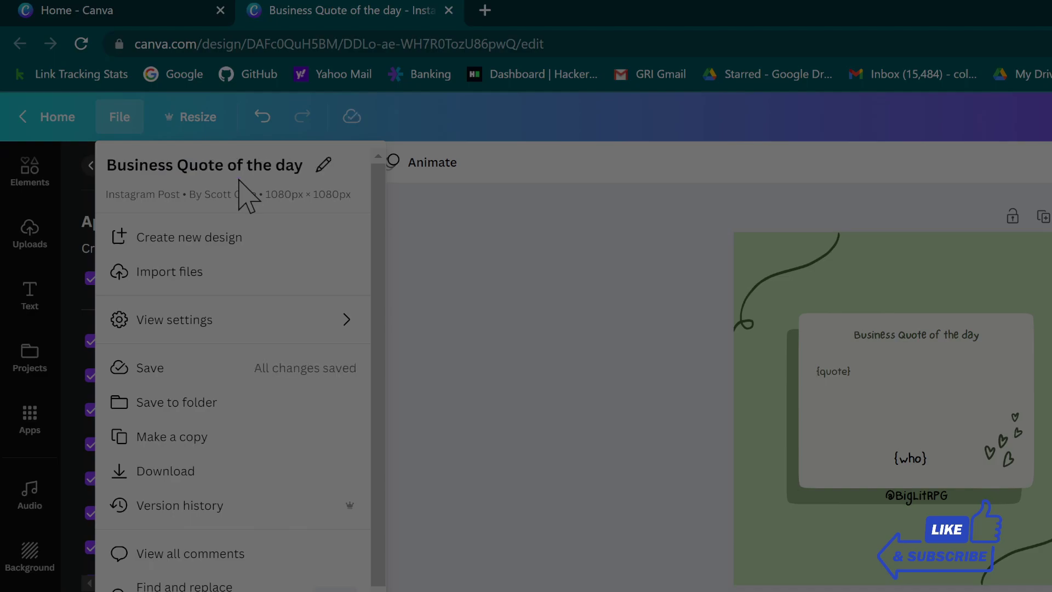
{"action": "left_click", "coordinate": [570, 167]}
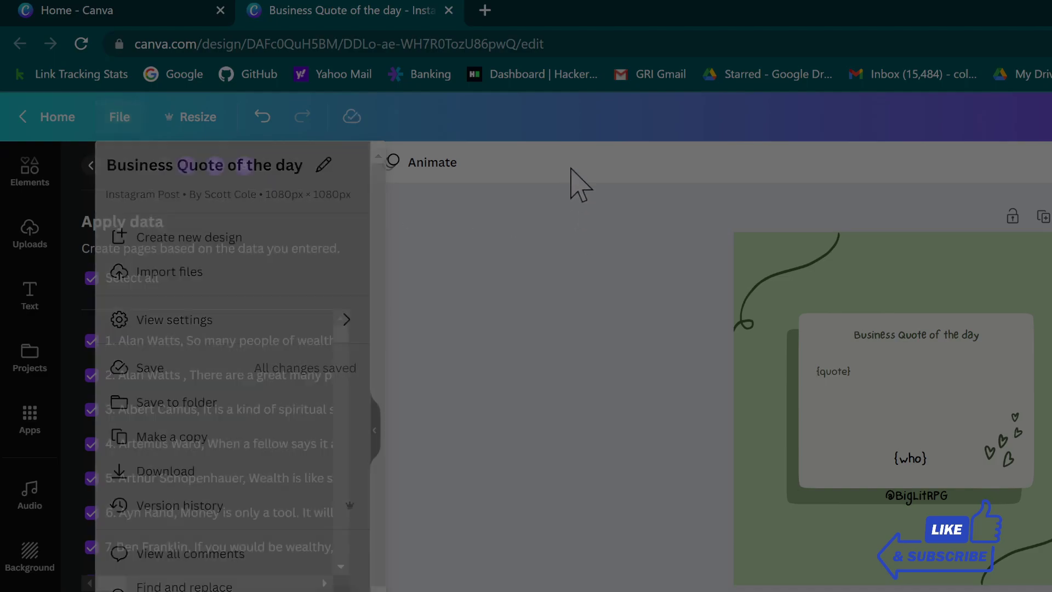
Step: Return to the home page and reopen the original, non-bulk quote of the day template from the recent designs
{"action": "left_click", "coordinate": [30, 171]}
{"action": "left_click", "coordinate": [60, 115]}
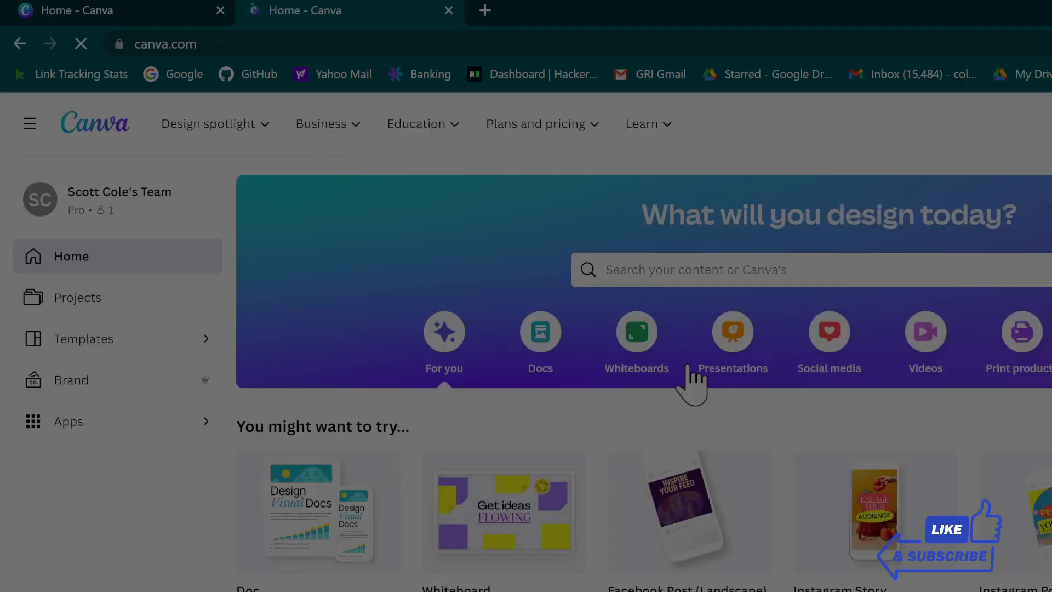
{"action": "scroll", "coordinate": [176, 584], "scroll_direction": "down", "scroll_amount": 7}
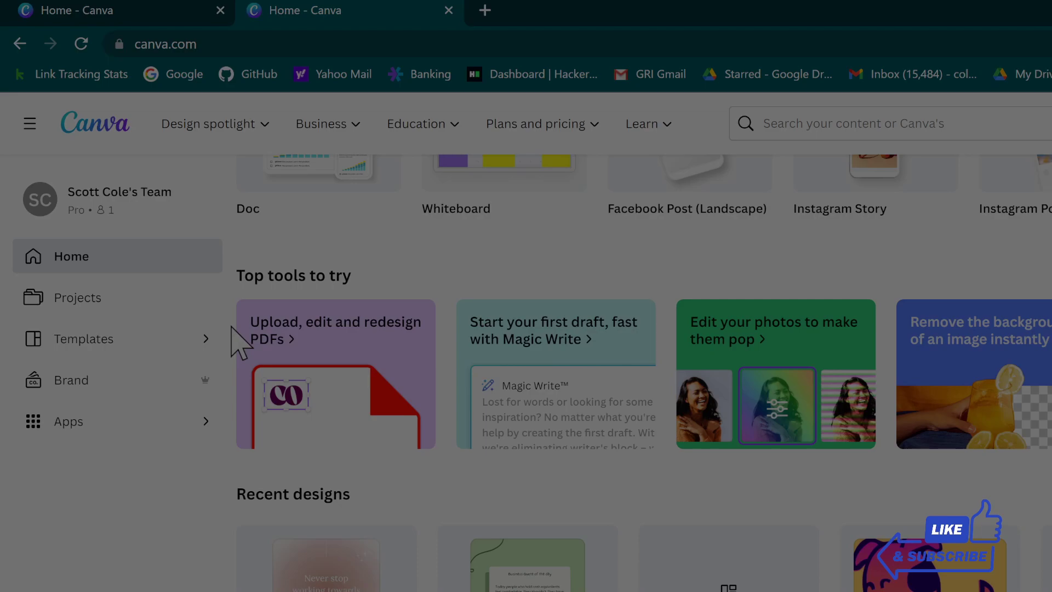
{"action": "scroll", "coordinate": [278, 337], "scroll_direction": "down", "scroll_amount": 3}
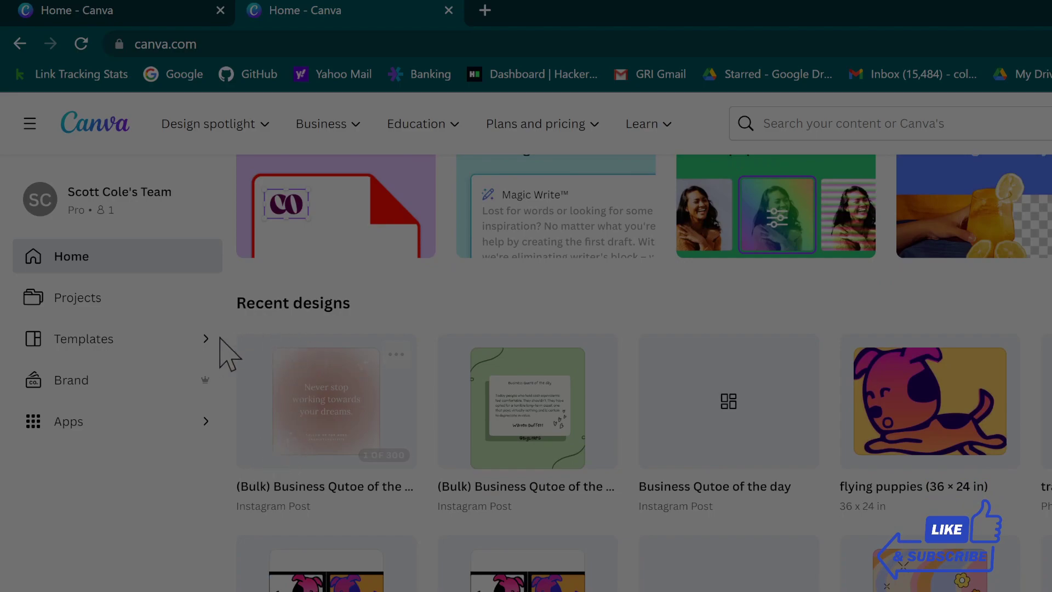
{"action": "left_click", "coordinate": [750, 451]}
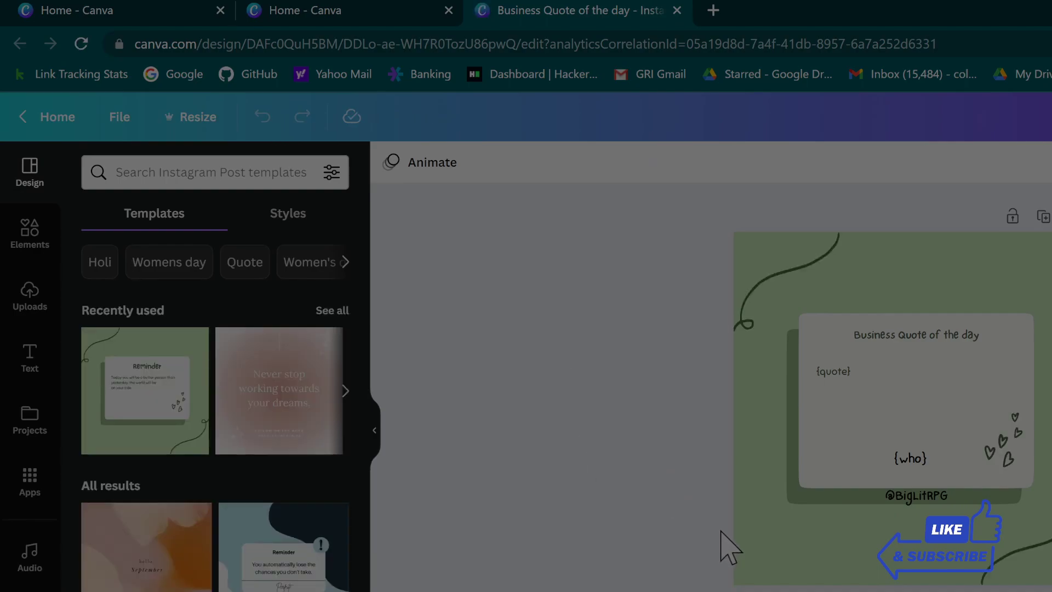
Step: Rename the reopened design as "Business Quote of the day2"
{"action": "left_click", "coordinate": [118, 121]}
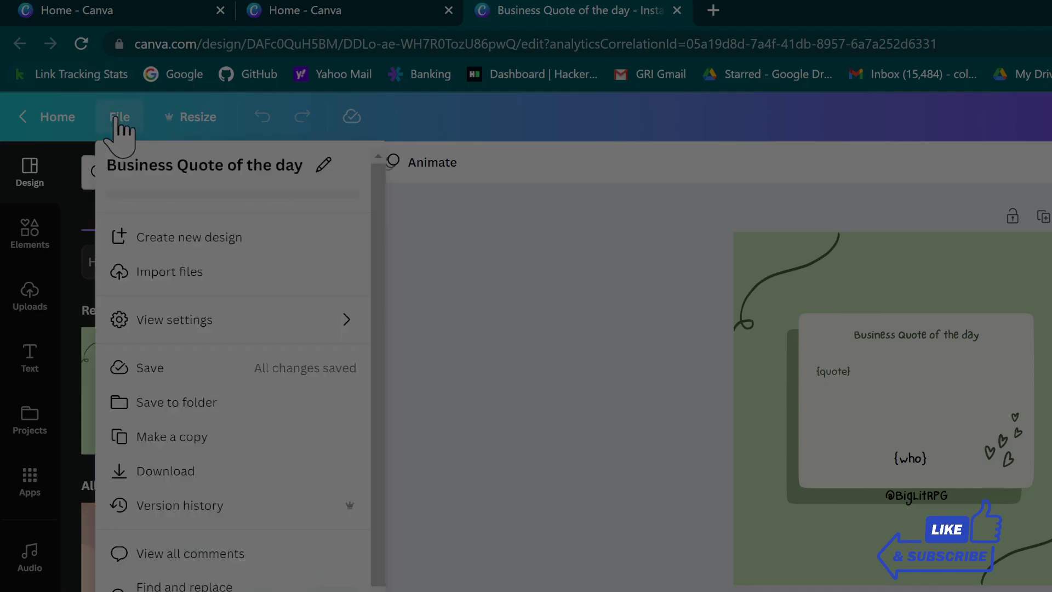
{"action": "left_click", "coordinate": [118, 121]}
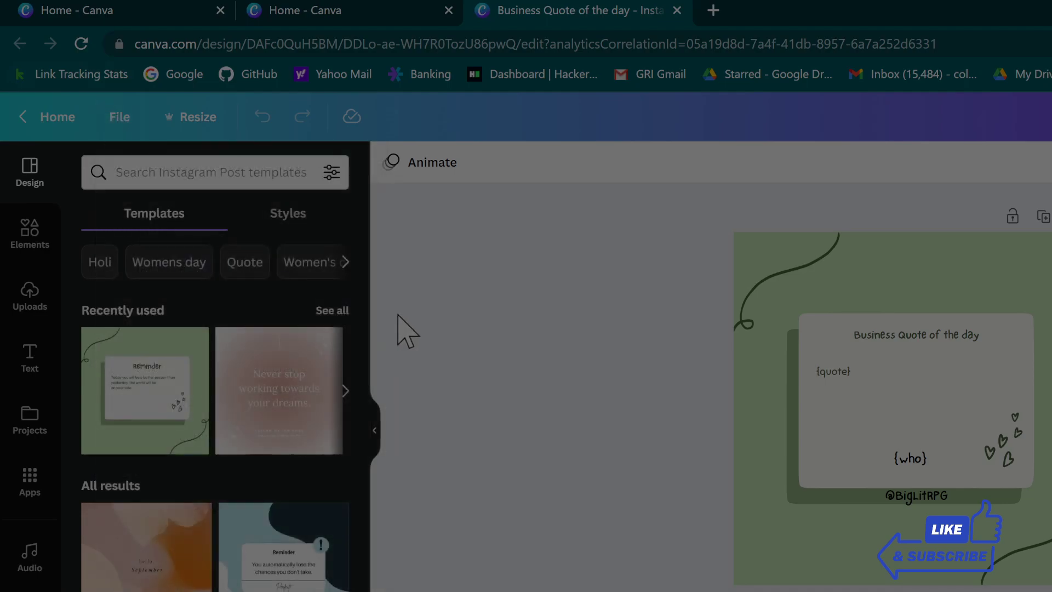
{"action": "left_click", "coordinate": [120, 118]}
{"action": "left_click", "coordinate": [255, 175]}
{"action": "left_click", "coordinate": [289, 160]}
{"action": "left_click", "coordinate": [307, 167]}
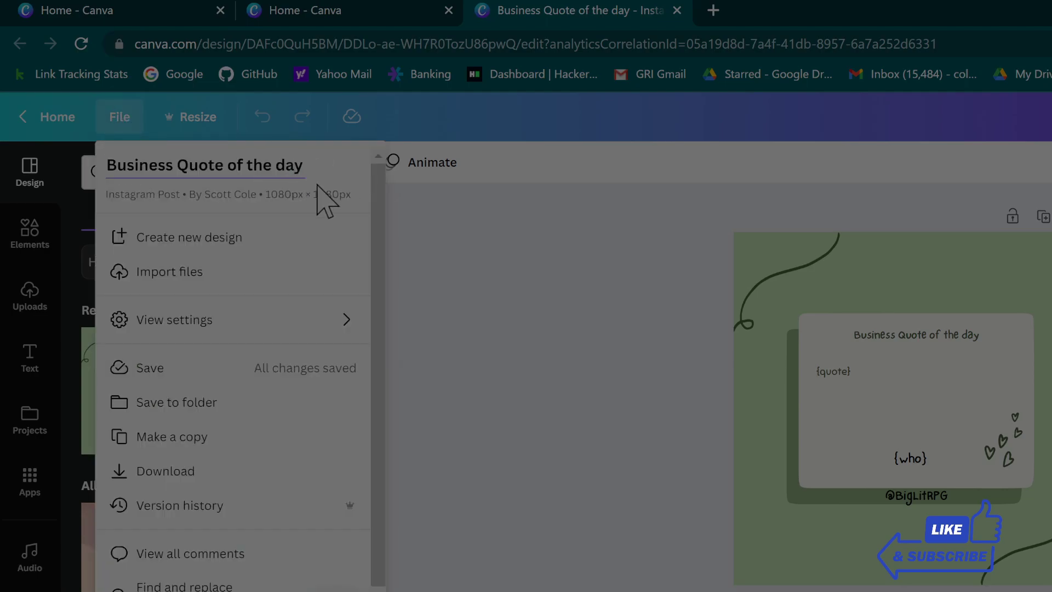
{"action": "key", "text": "Return"}
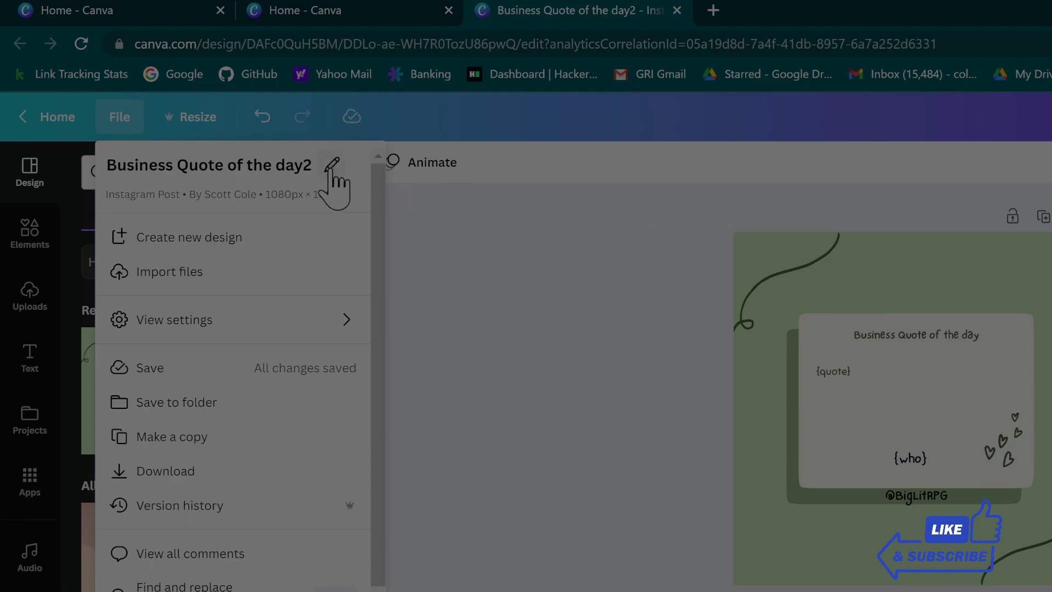
{"action": "left_click", "coordinate": [585, 272]}
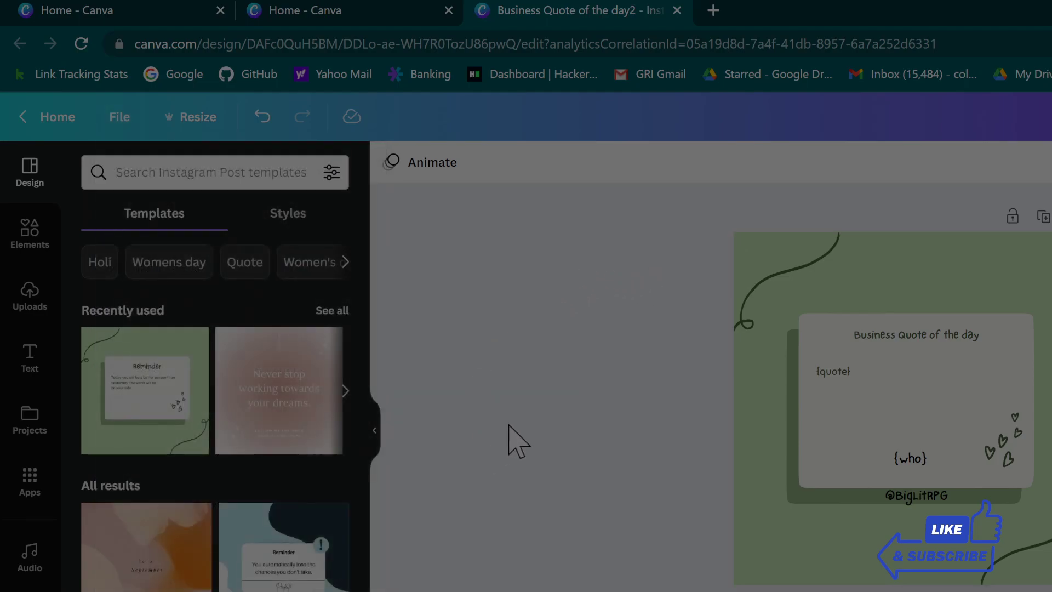
Step: Bring up the data connection stage of bulk creation and disconnect the {quote} text from the quote data field
{"action": "scroll", "coordinate": [30, 367], "scroll_direction": "down", "scroll_amount": 3}
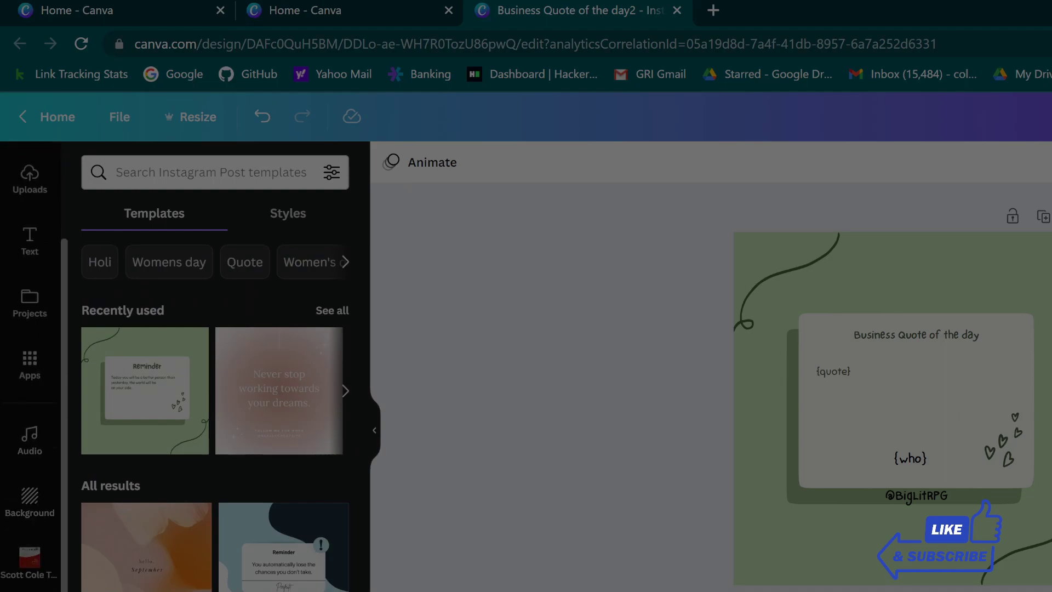
{"action": "left_click", "coordinate": [30, 559]}
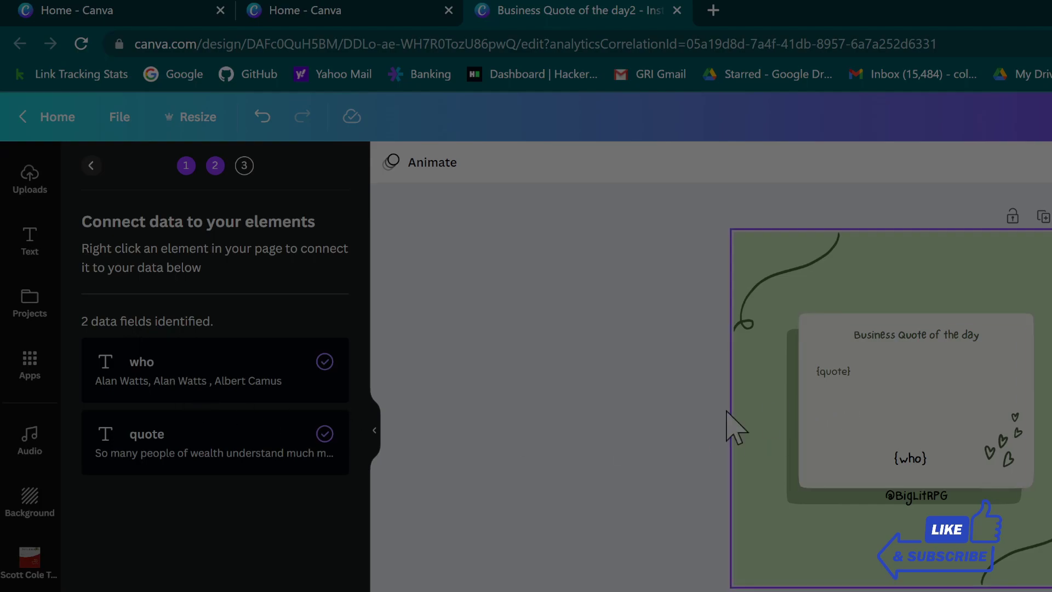
{"action": "left_click", "coordinate": [824, 375]}
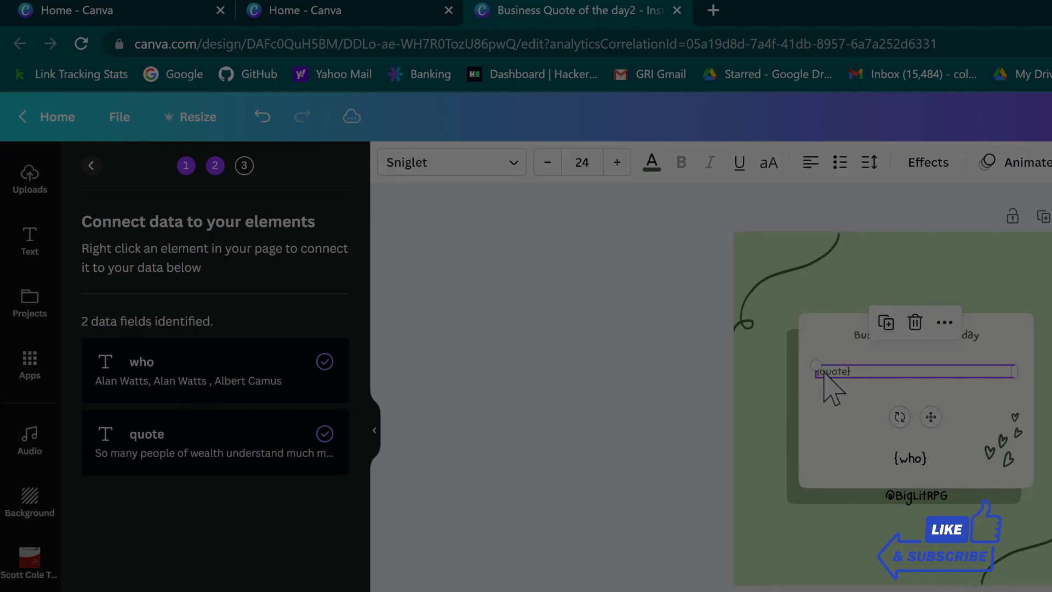
{"action": "left_click", "coordinate": [945, 324]}
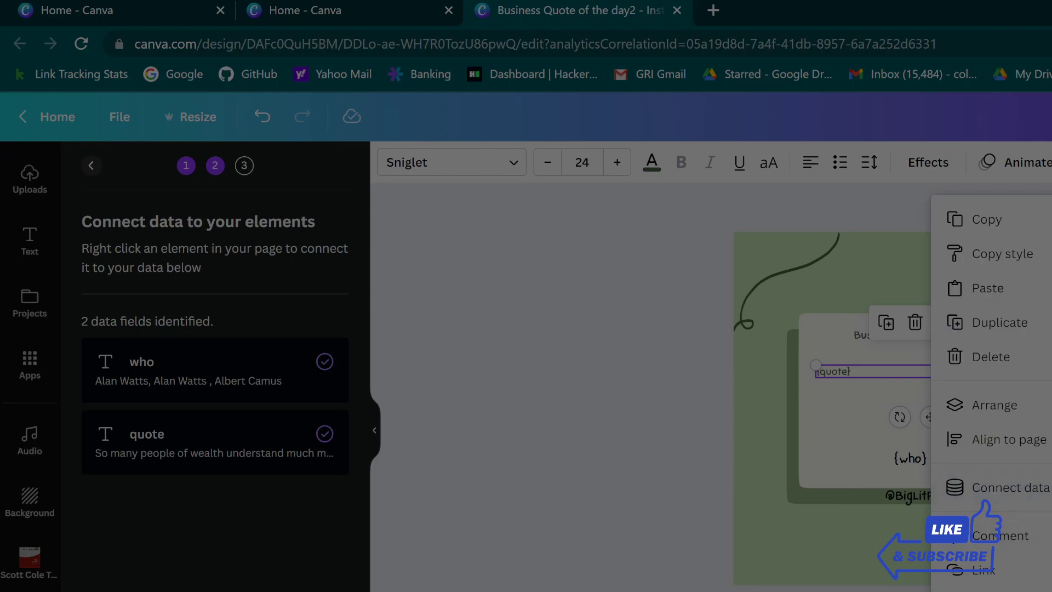
{"action": "left_click", "coordinate": [995, 487]}
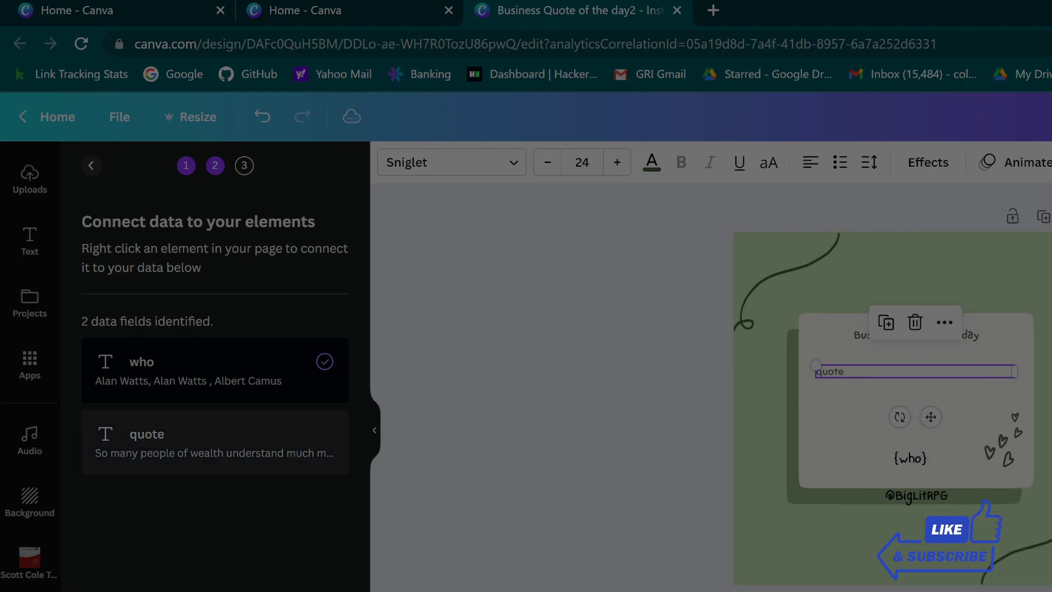
Step: Disconnect the {who} text on the quote card from the who data field
{"action": "left_click", "coordinate": [911, 460]}
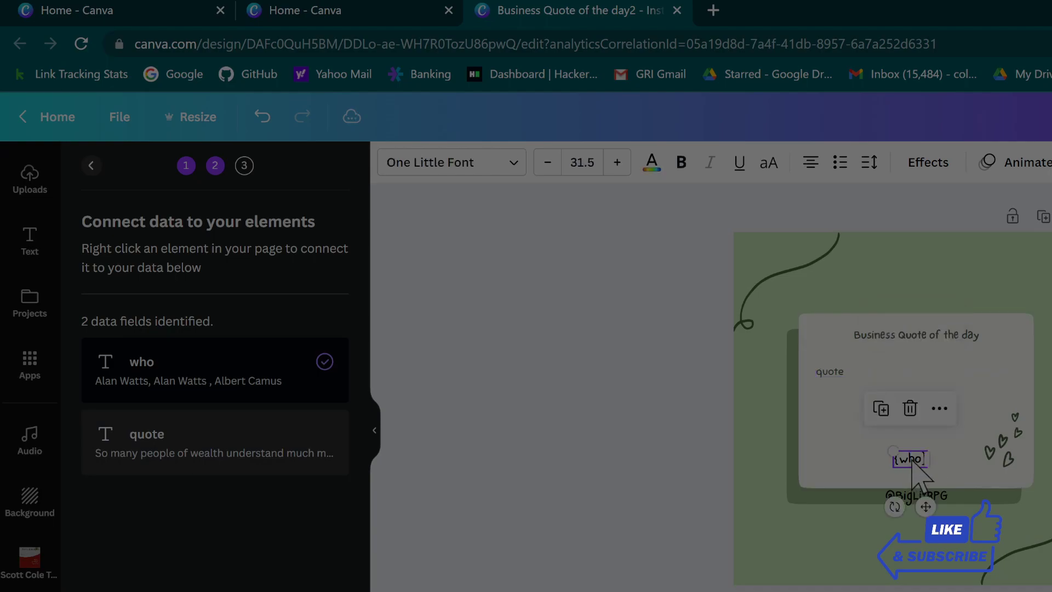
{"action": "left_click", "coordinate": [941, 409]}
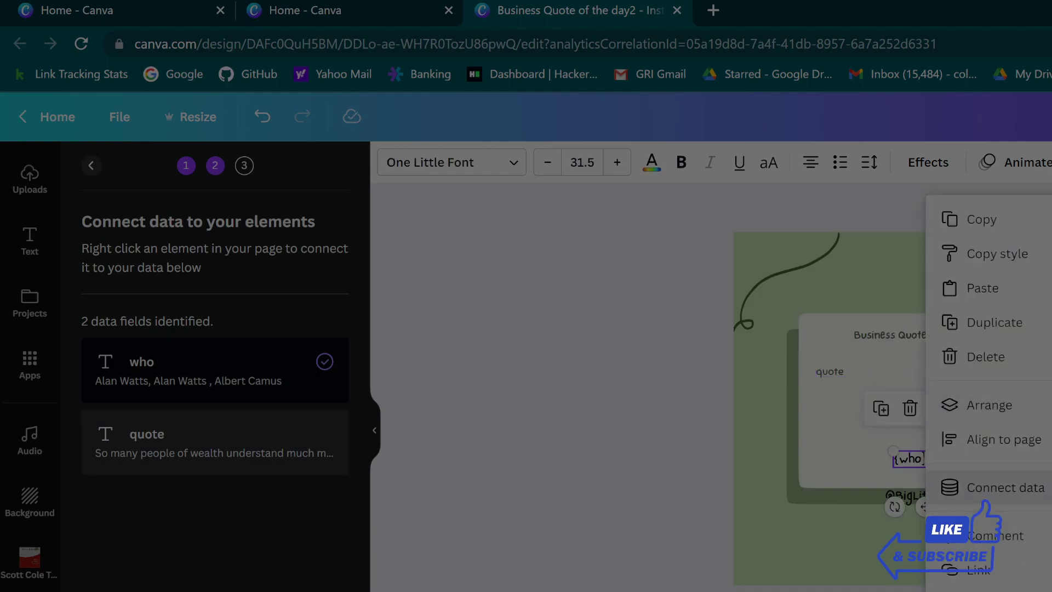
{"action": "left_click", "coordinate": [995, 488]}
{"action": "left_click", "coordinate": [502, 346]}
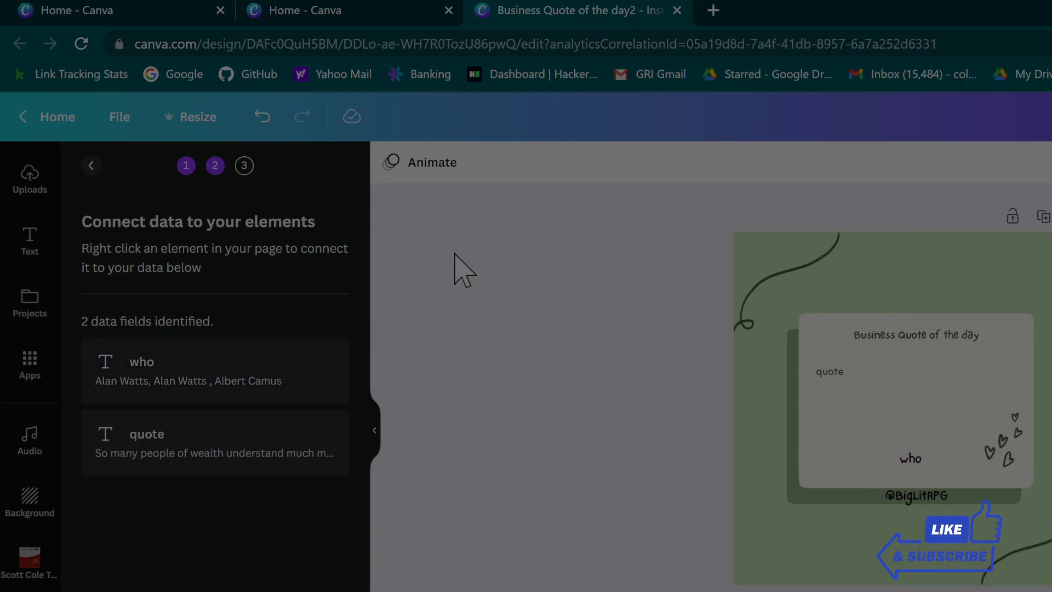
Step: Rename the design as "Business Quote of the day3"
{"action": "left_click", "coordinate": [119, 118]}
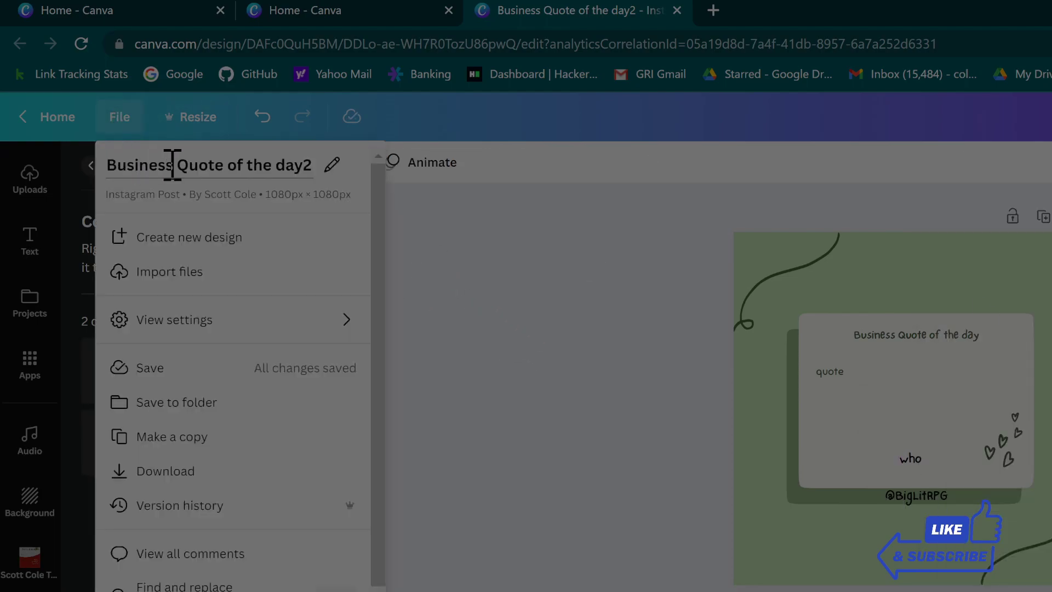
{"action": "left_click", "coordinate": [311, 163]}
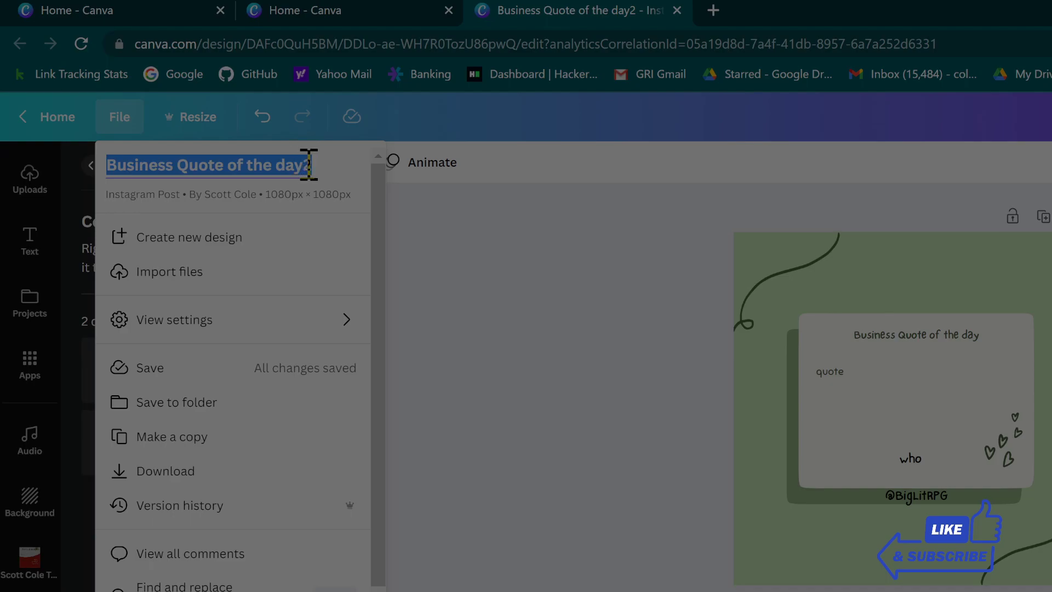
{"action": "left_click", "coordinate": [312, 167]}
{"action": "key", "text": "shift+Left"}
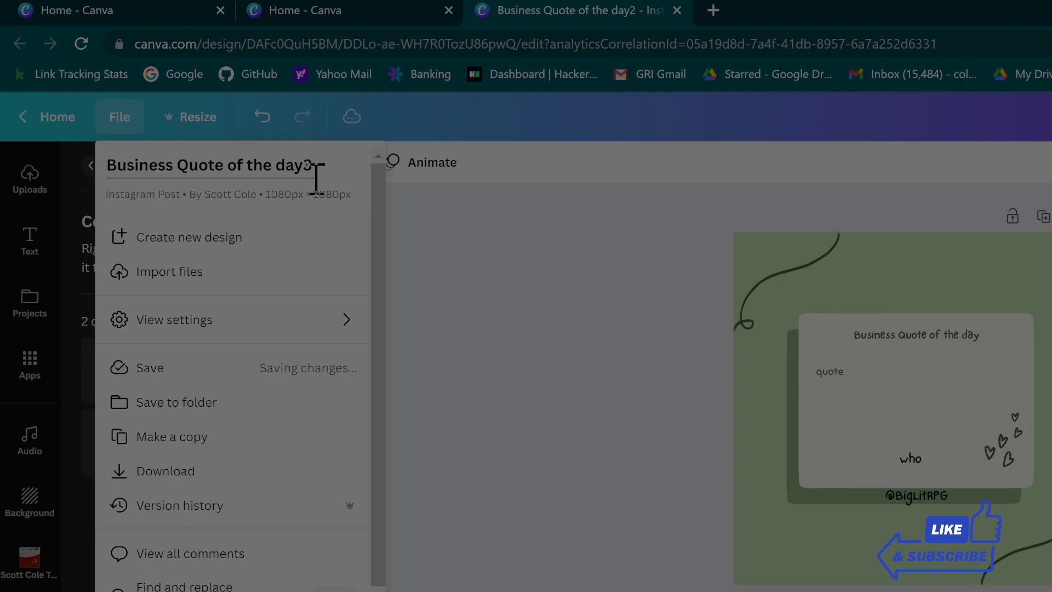
{"action": "key", "text": "Return"}
{"action": "left_click", "coordinate": [722, 176]}
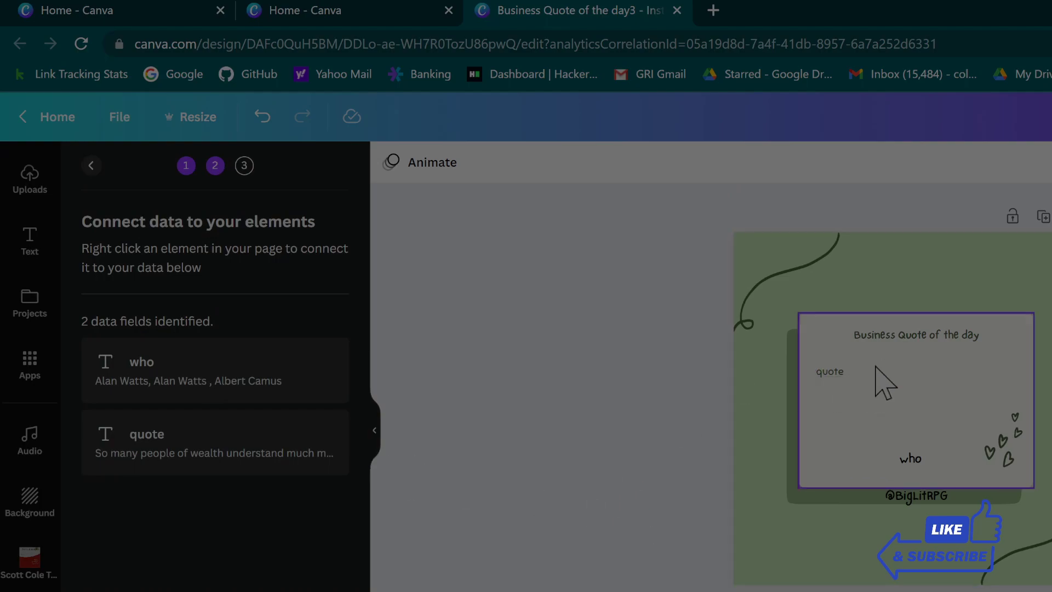
Step: Connect the quote text on the card to the quote data field
{"action": "left_click", "coordinate": [846, 377]}
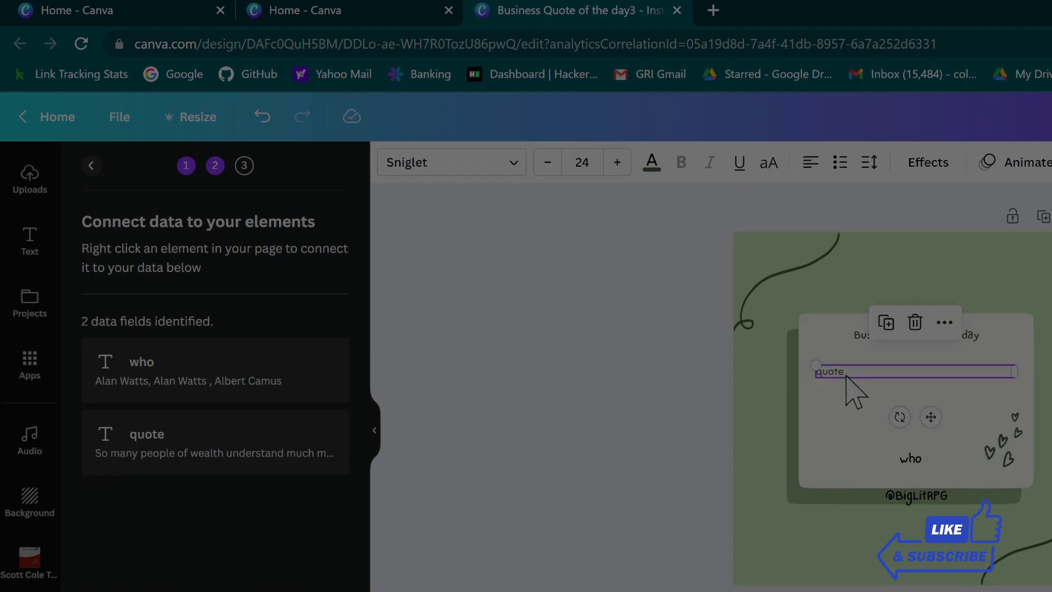
{"action": "left_click", "coordinate": [944, 325]}
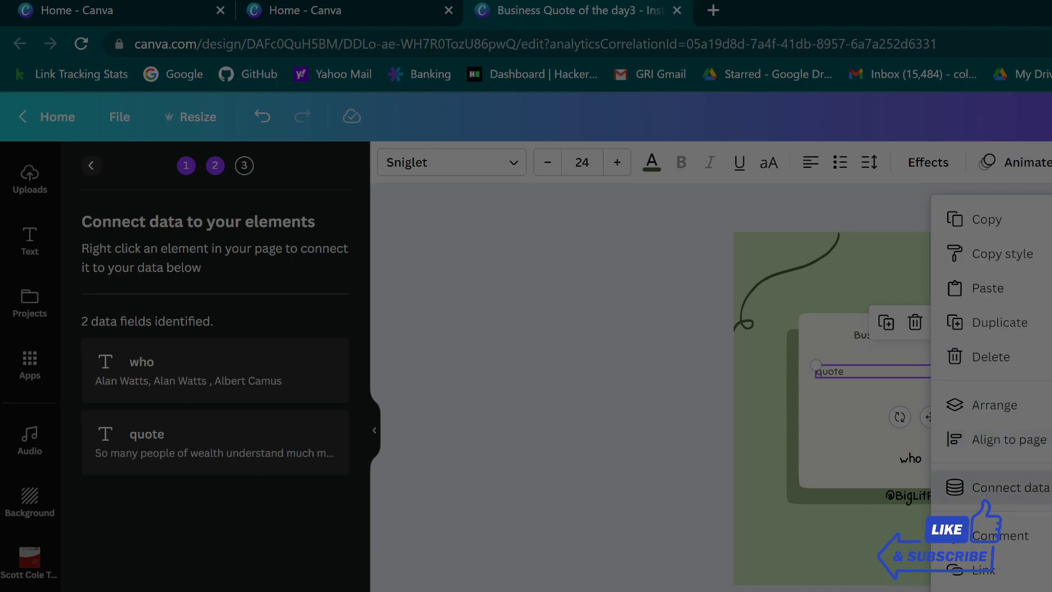
{"action": "left_click", "coordinate": [1011, 487]}
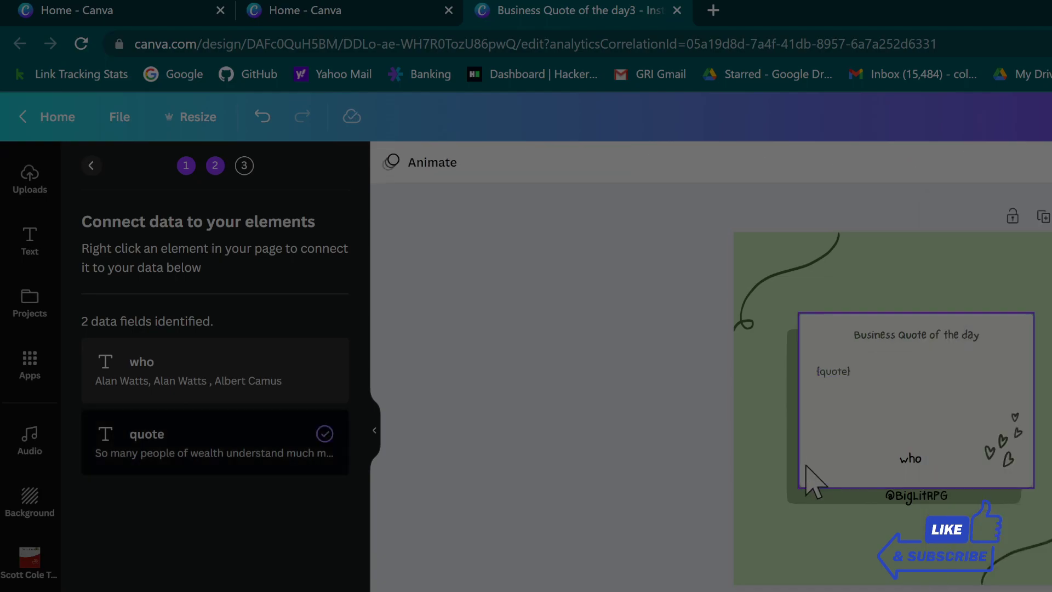
Step: Connect the who text to the who data field and proceed to the stage for applying the data
{"action": "left_click", "coordinate": [909, 461]}
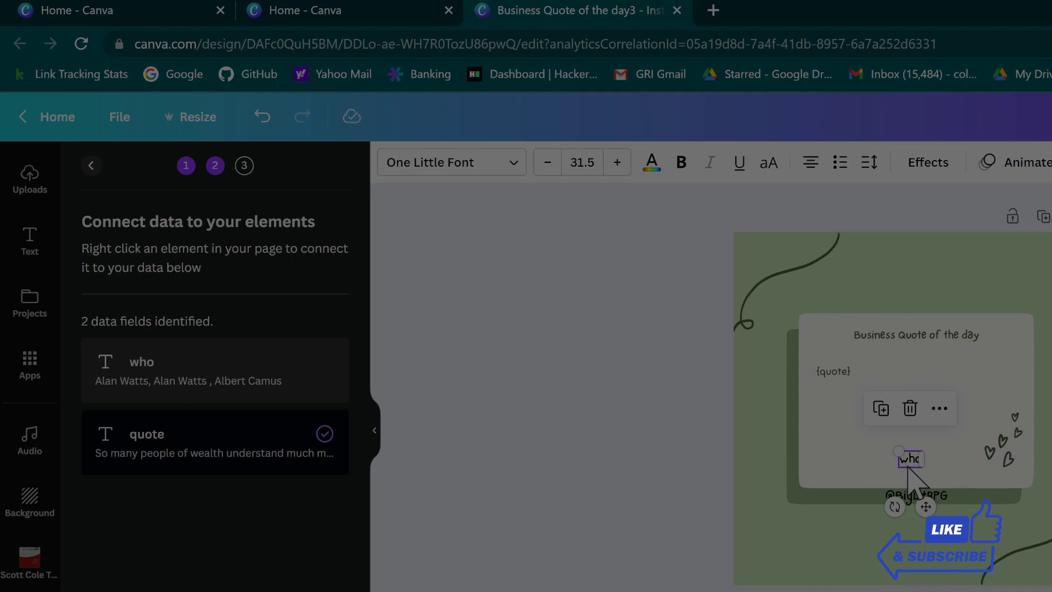
{"action": "left_click", "coordinate": [939, 408]}
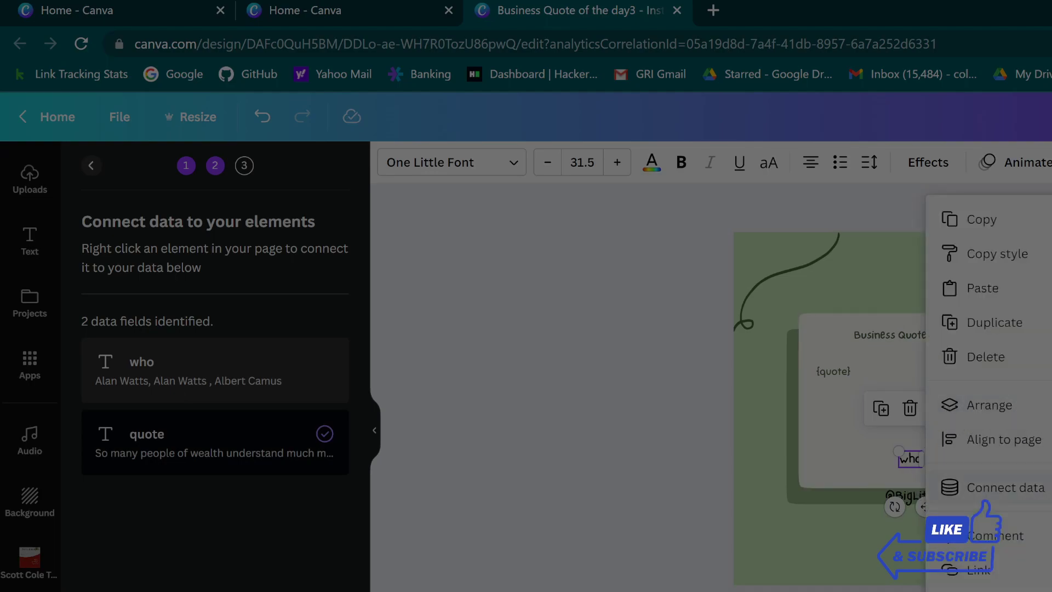
{"action": "left_click", "coordinate": [981, 487]}
{"action": "left_click", "coordinate": [631, 378]}
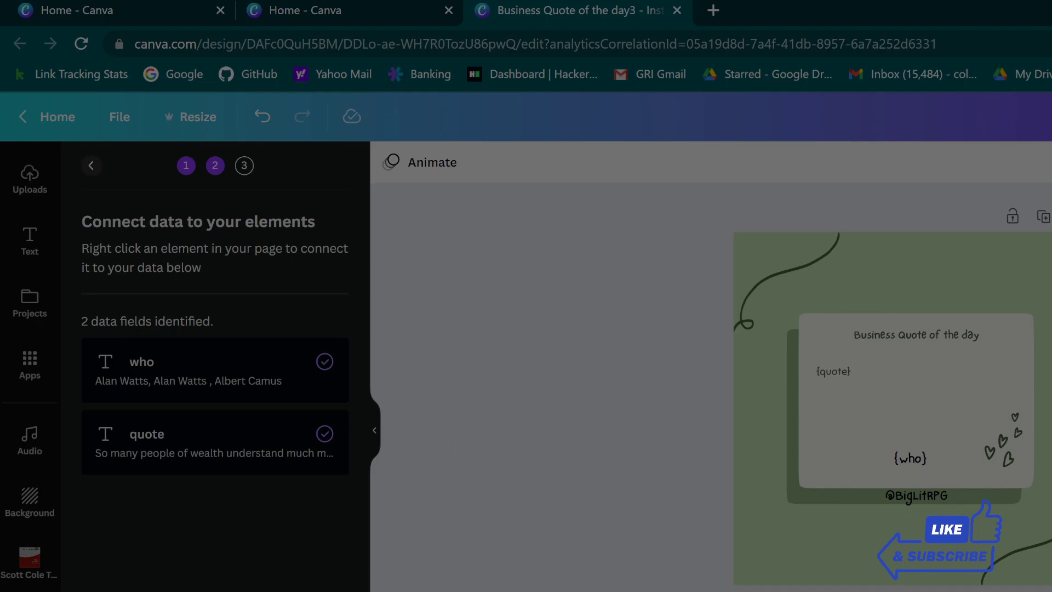
{"action": "left_click", "coordinate": [215, 590]}
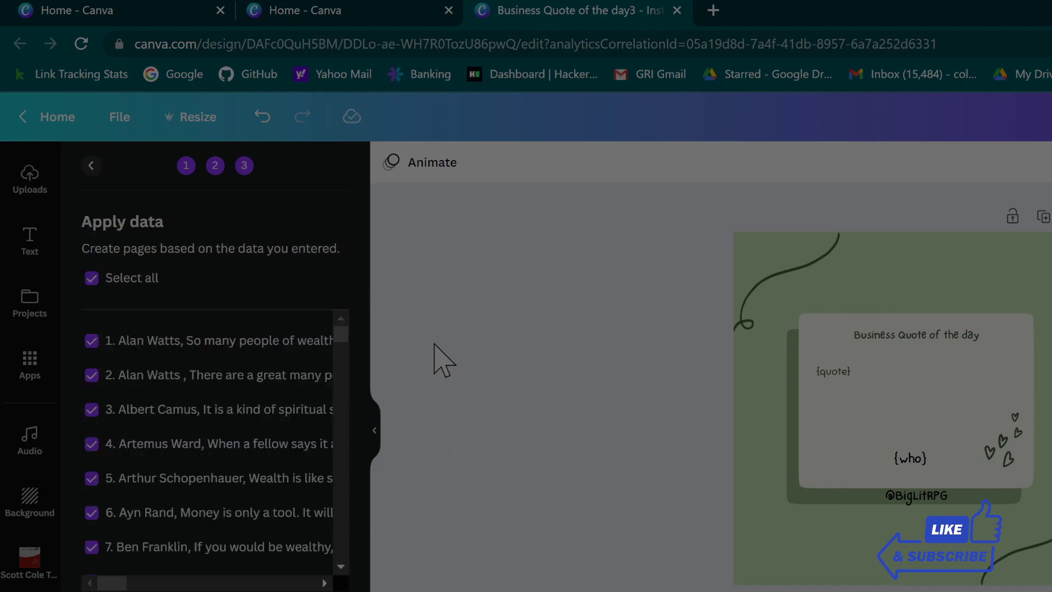